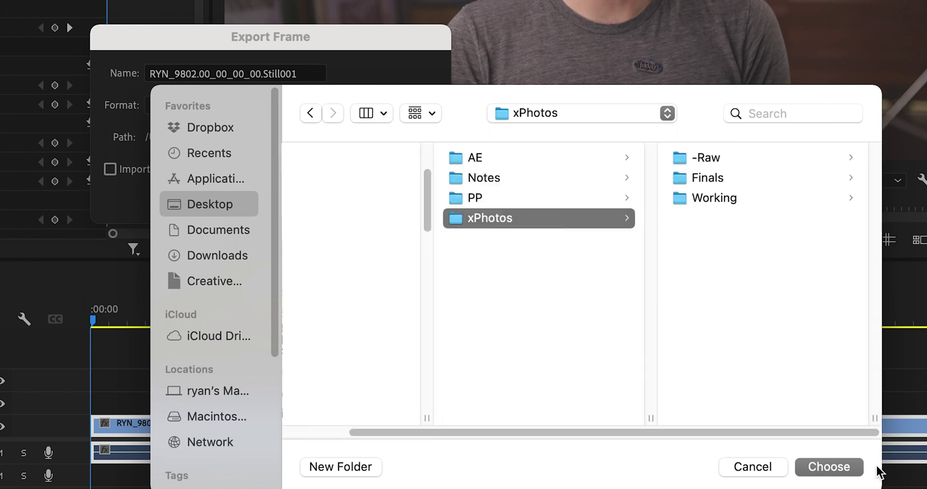
- Choose the xPhotos folder as the destination for the exported frame
key(Return)
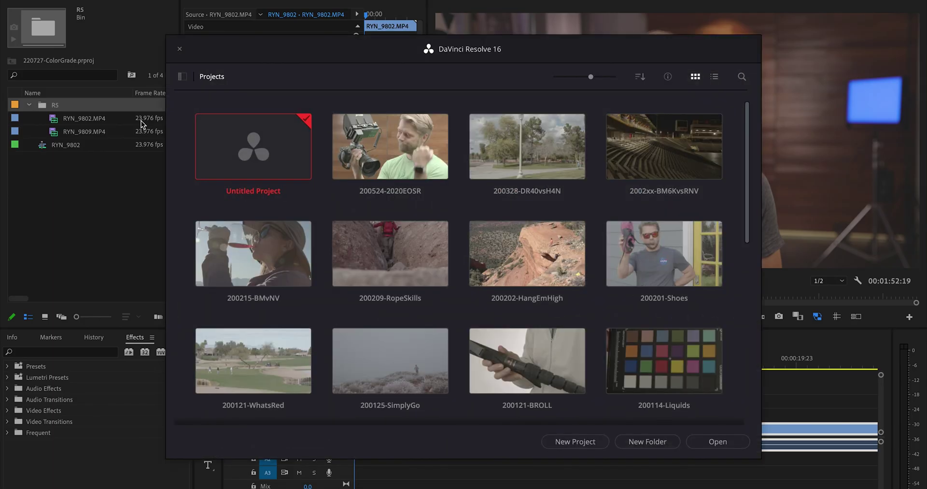
- In DaVinci Resolve, create a new project named Color studio
click(596, 445)
text(Color)
text( Grade)
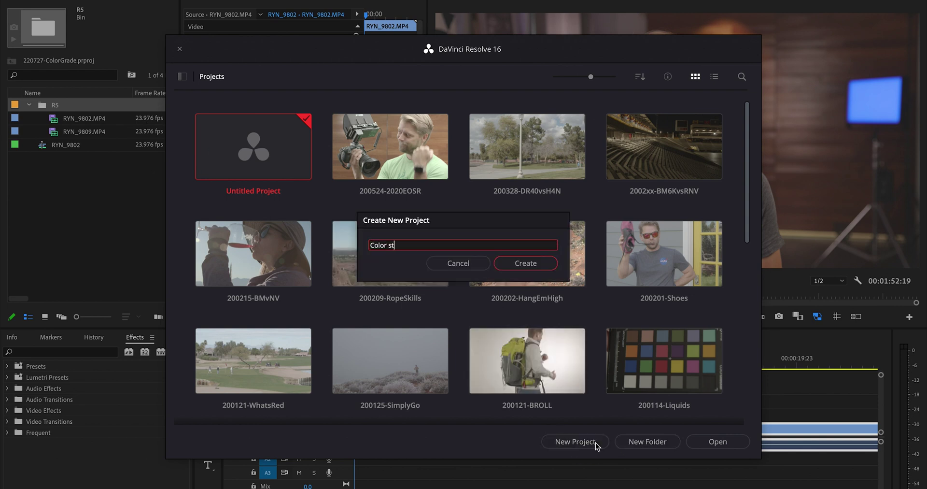
click(531, 262)
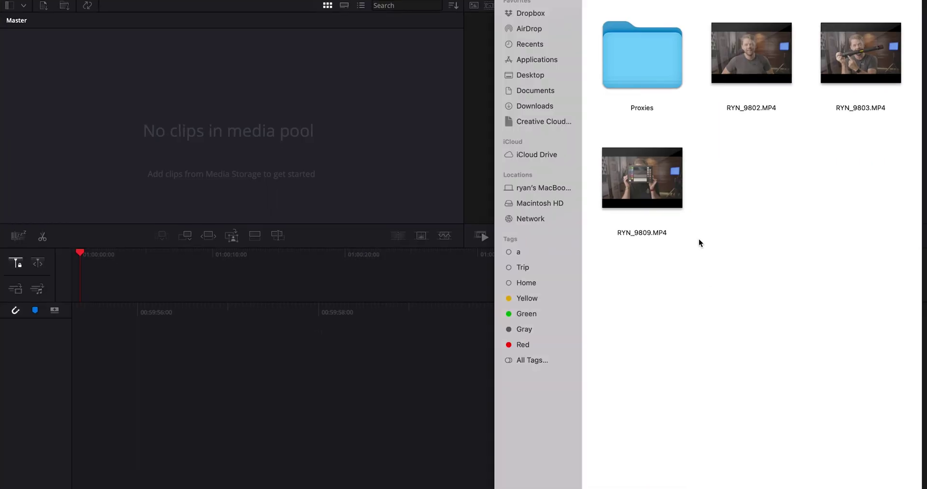
- Import the RYN_9809.MP4 clip from Finder into the media pool and place it on the timeline
drag(808, 328, 347, 329)
drag(271, 168, 272, 169)
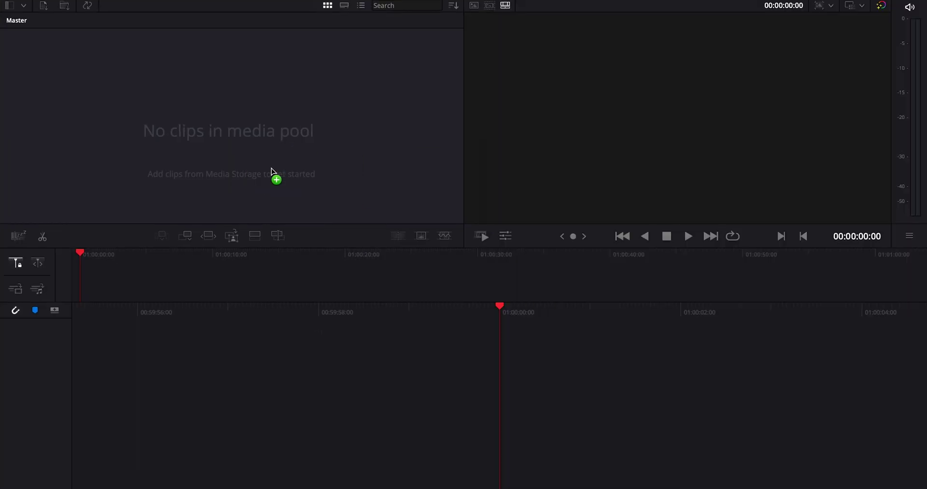
click(565, 290)
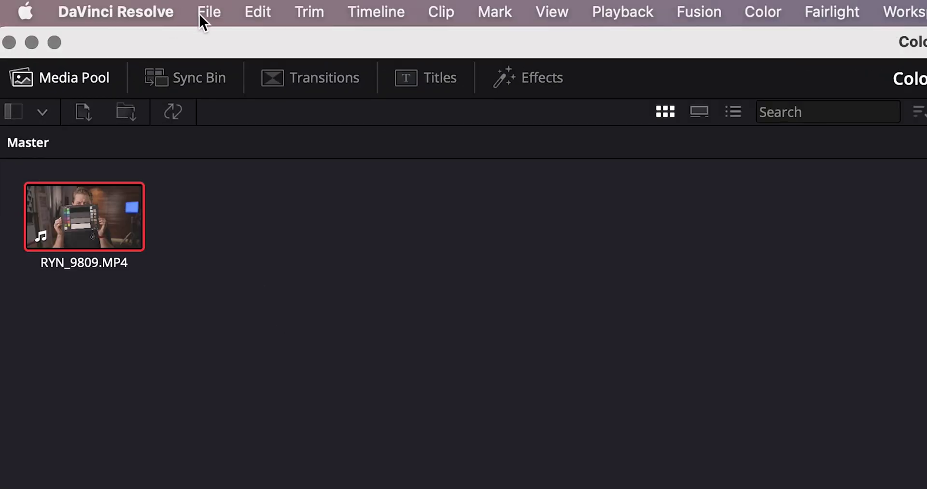
click(200, 14)
mouse_move(376, 258)
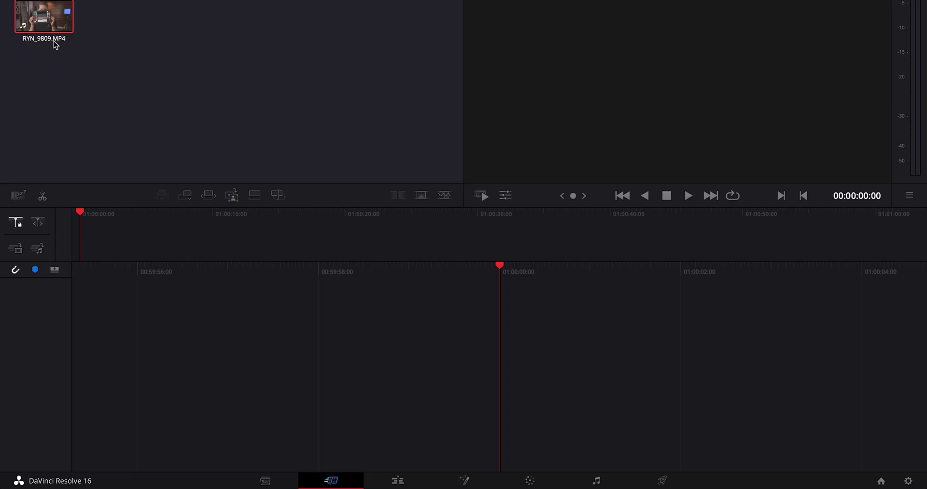
drag(53, 42, 159, 311)
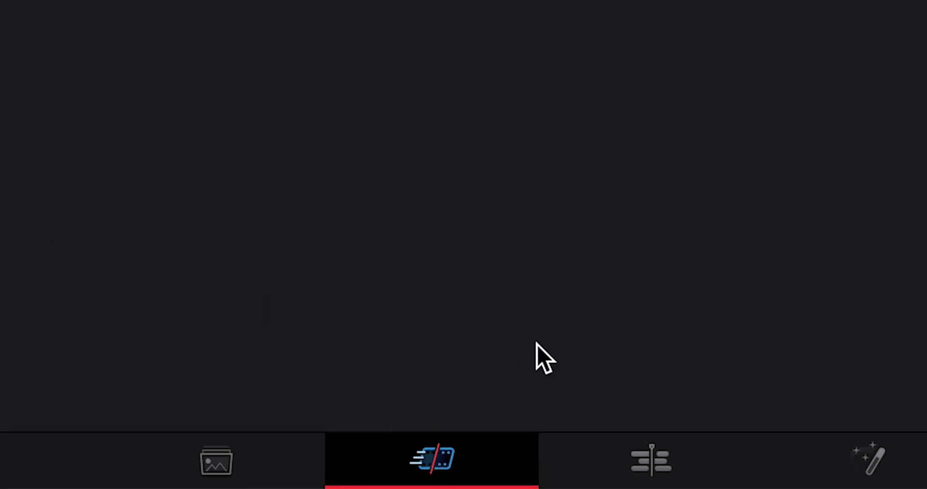
- Open the clip on the Color page and set the viewer zoom to 100%
click(540, 478)
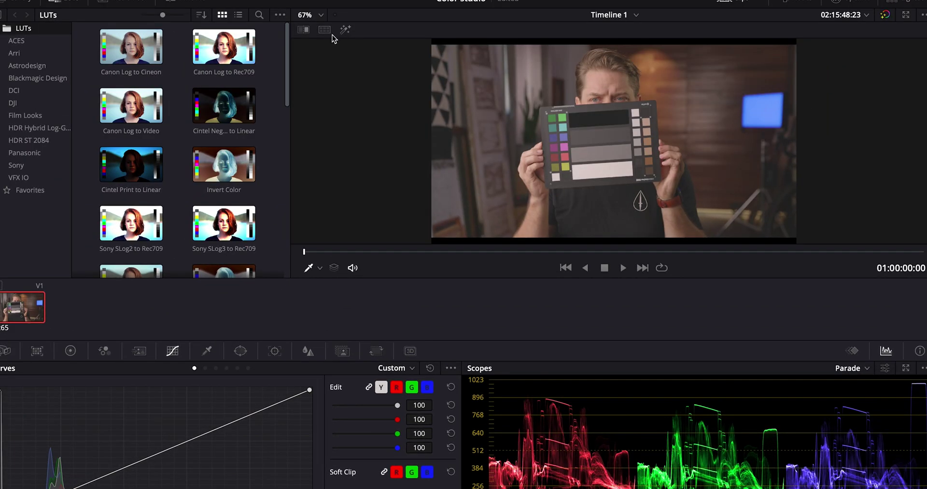
click(321, 15)
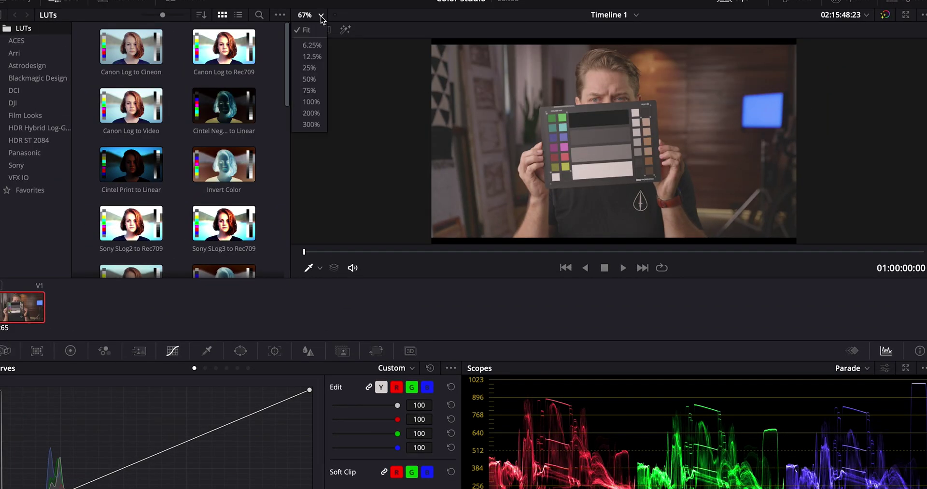
click(310, 90)
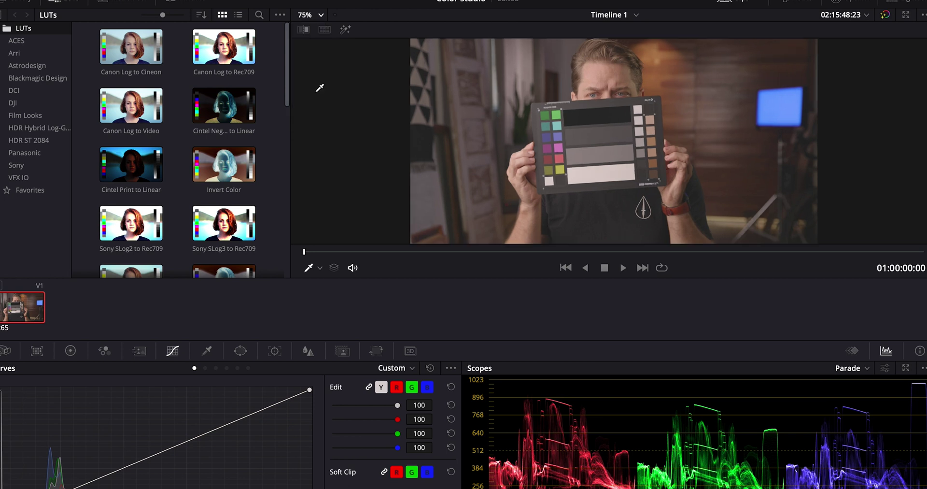
click(321, 16)
click(316, 101)
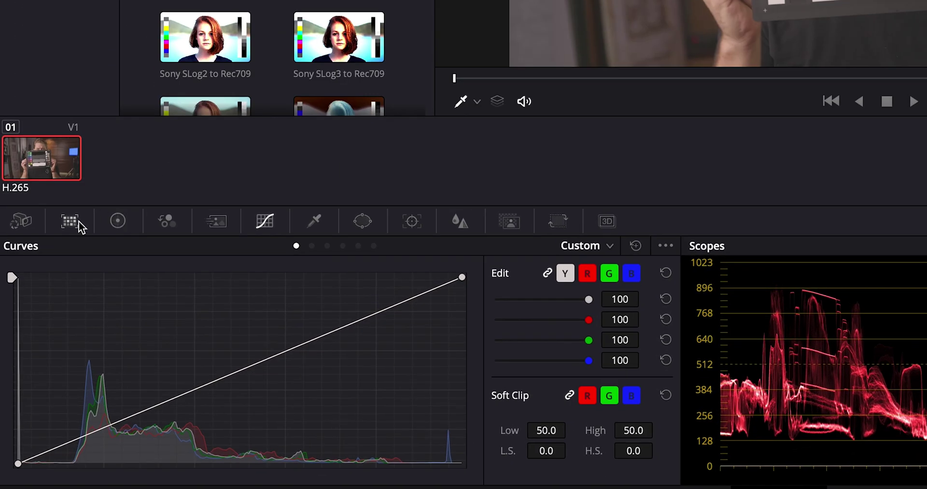
- Set up Color Match for the clip with the X-Rite ColorChecker Video chart
click(41, 352)
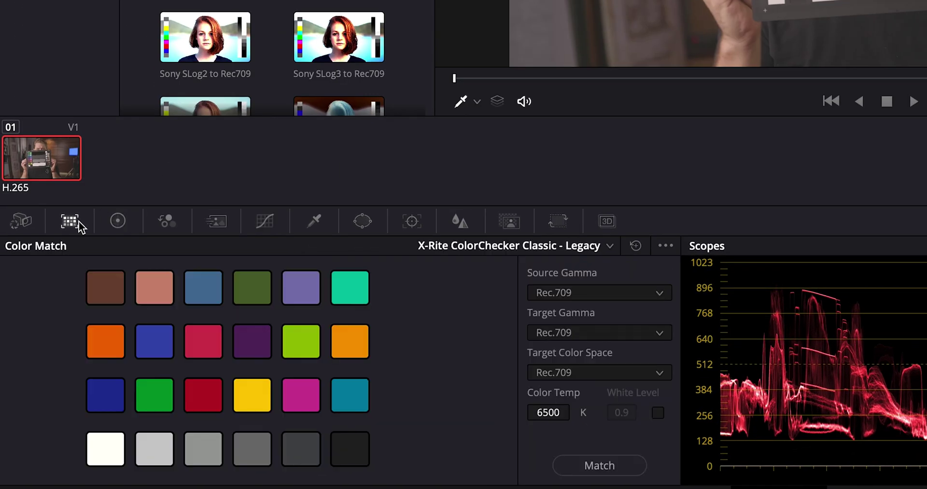
click(610, 246)
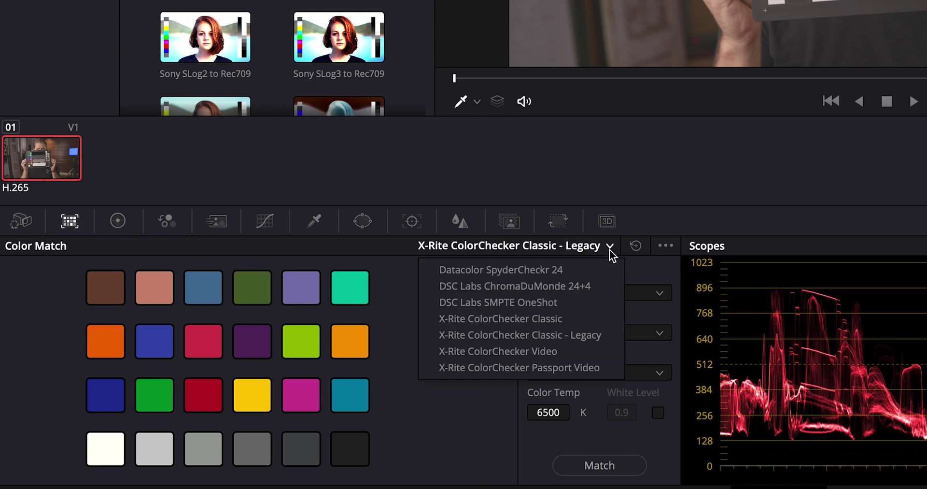
click(597, 358)
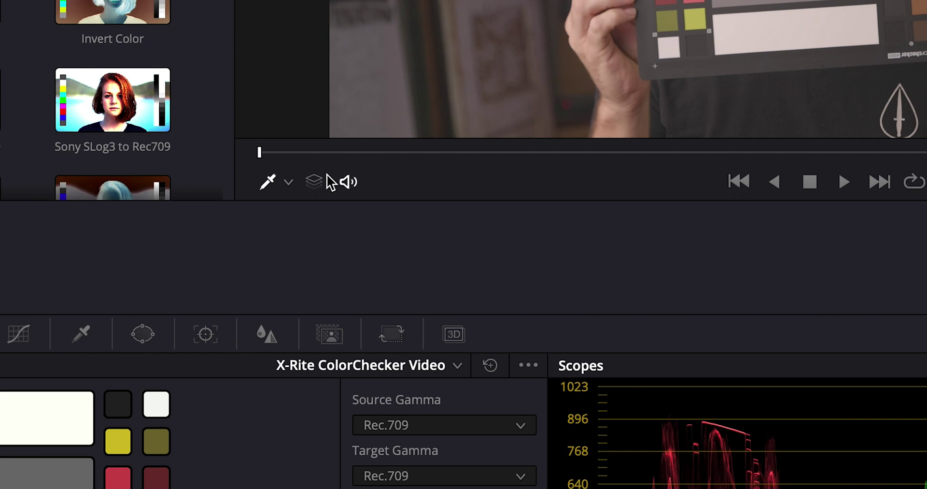
- Show the Color Chart overlay in the viewer and fit its four corners to the held-up color checker's corner marks
click(322, 257)
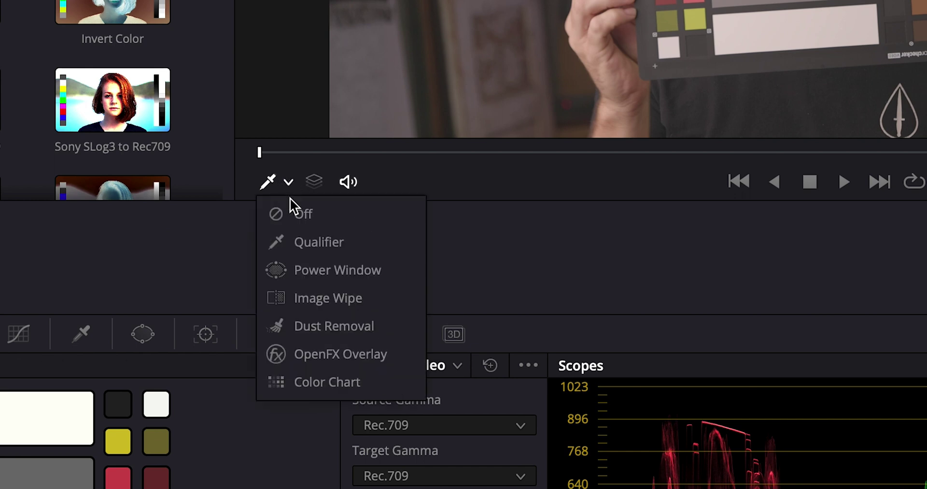
click(327, 381)
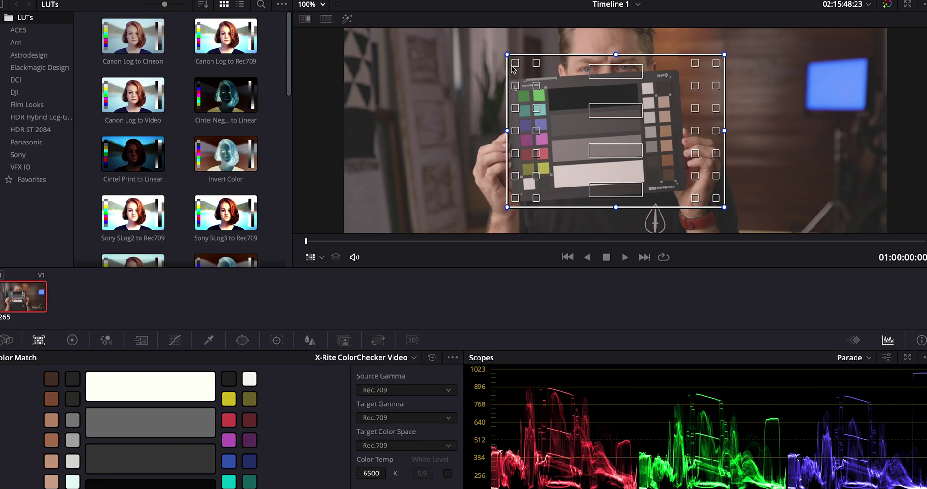
drag(507, 55, 515, 92)
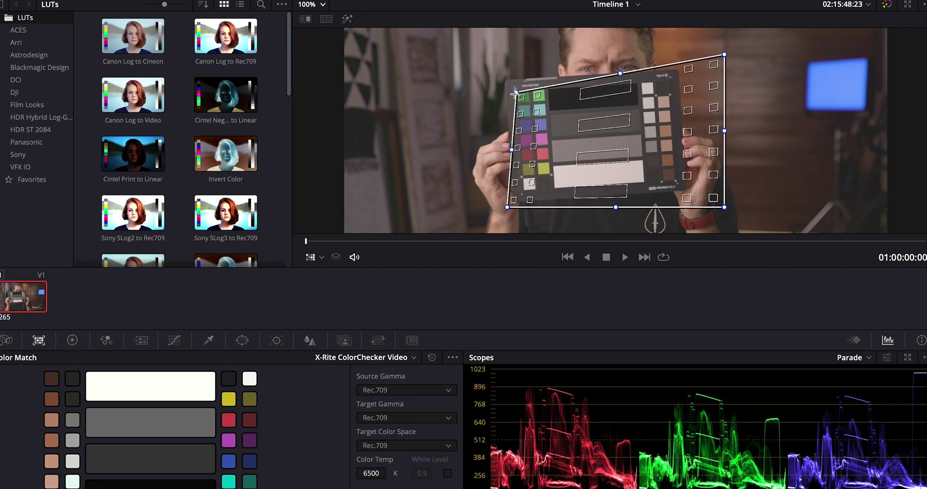
drag(725, 55, 670, 81)
drag(724, 207, 675, 182)
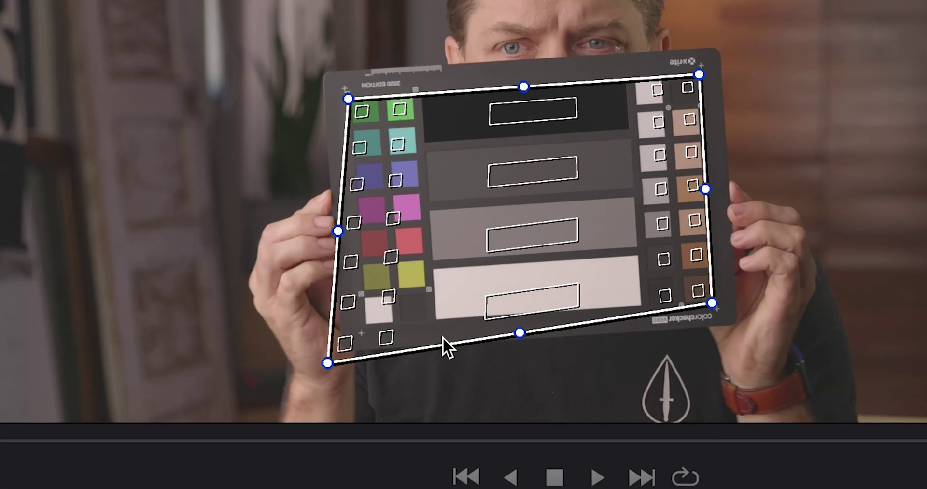
drag(327, 362, 364, 327)
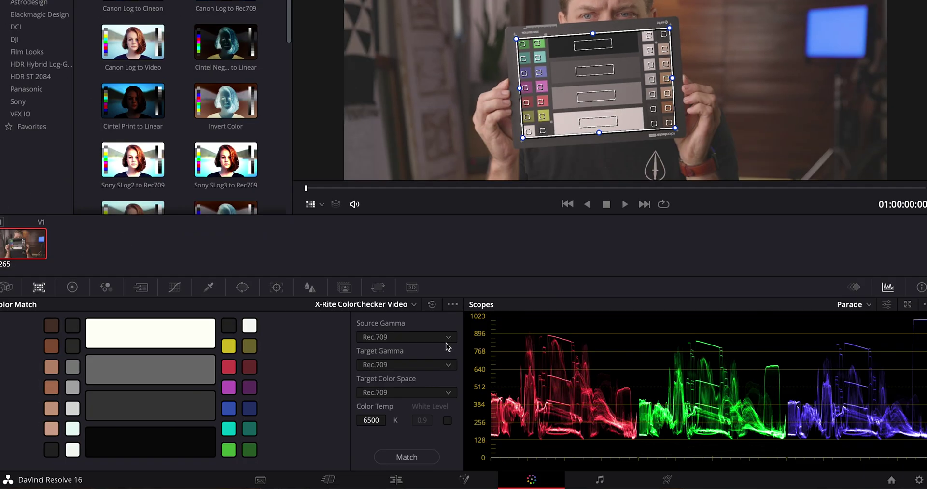
- Set the Color Match source gamma to Canon Log and match the clip to the chart
click(448, 338)
click(439, 351)
click(402, 459)
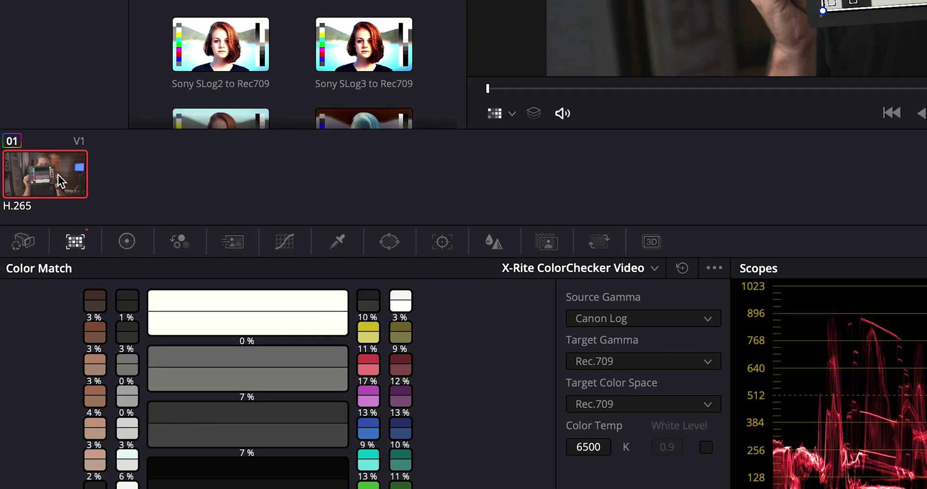
- Generate a 33 Point Cube 3D LUT from the clip and save it to the Desktop with the prefix DR COLOR
right_click(28, 248)
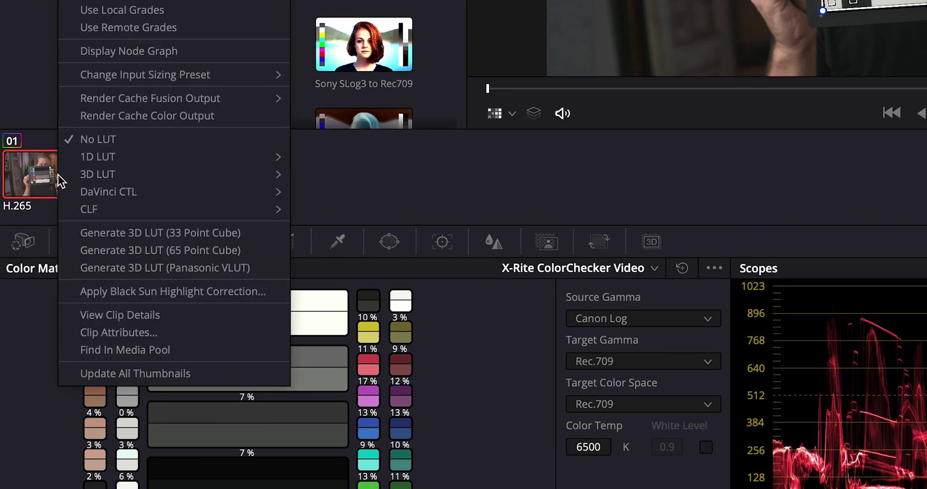
click(213, 234)
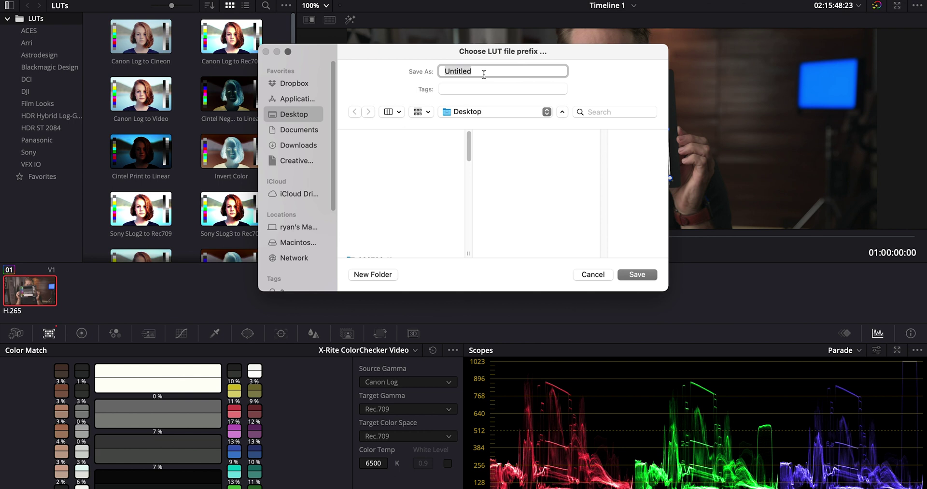
text(DR COLOR)
click(631, 274)
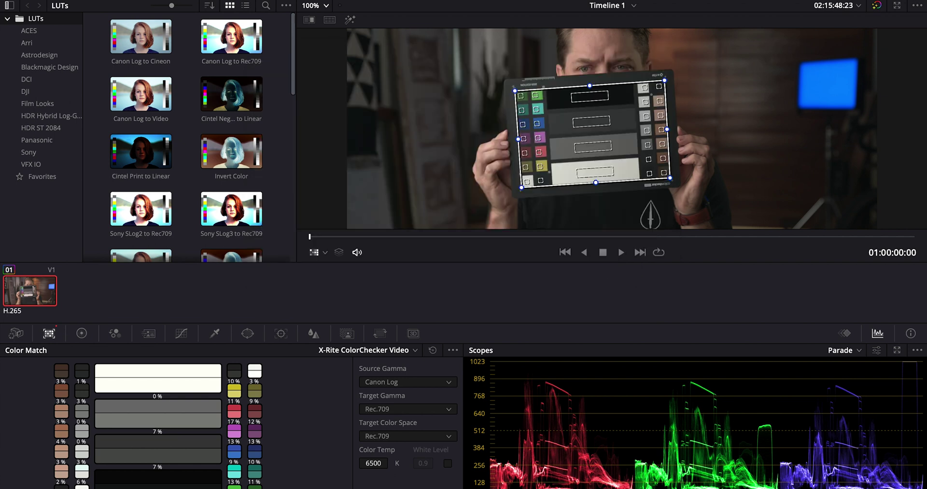
- Quit DaVinci Resolve without saving the Color studio project
click(48, 1)
click(82, 98)
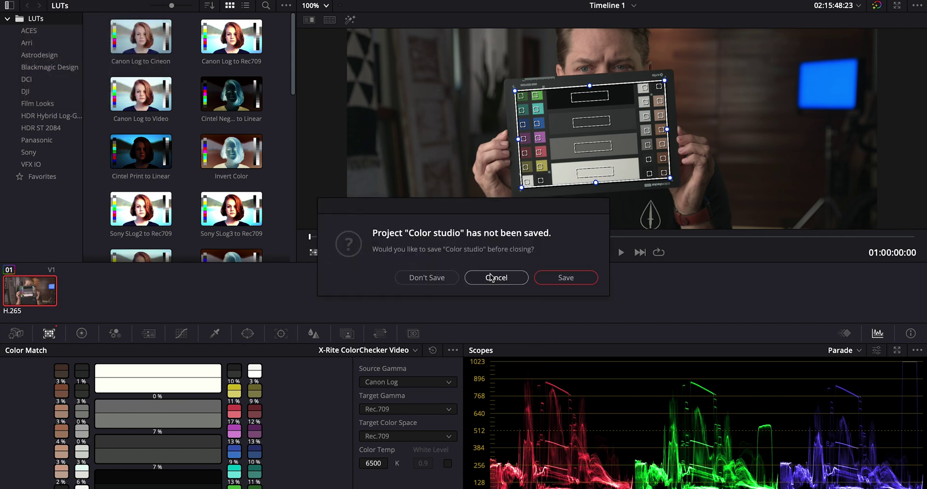
click(433, 277)
- Switch to the xPhotos folder in Finder and open the exported still RYN_9802.00_00_00_00.Still001.tif in Photoshop
key(ctrl+Up)
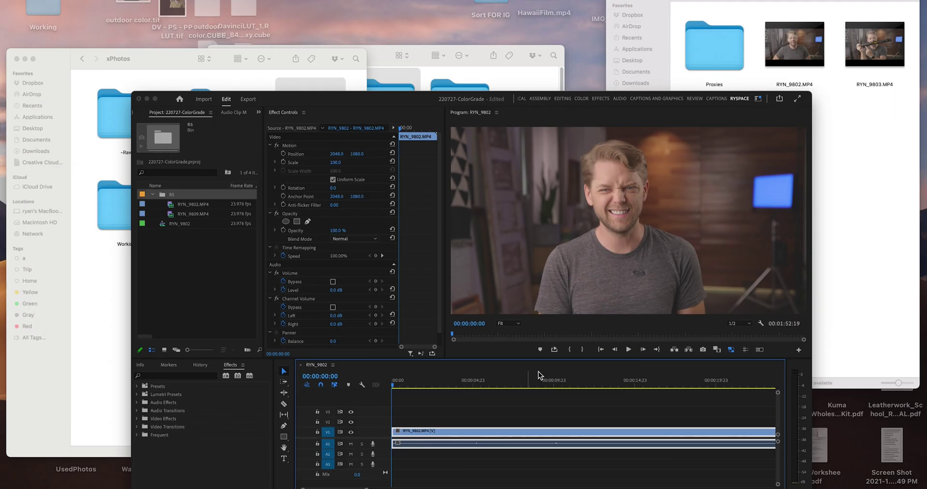
click(228, 223)
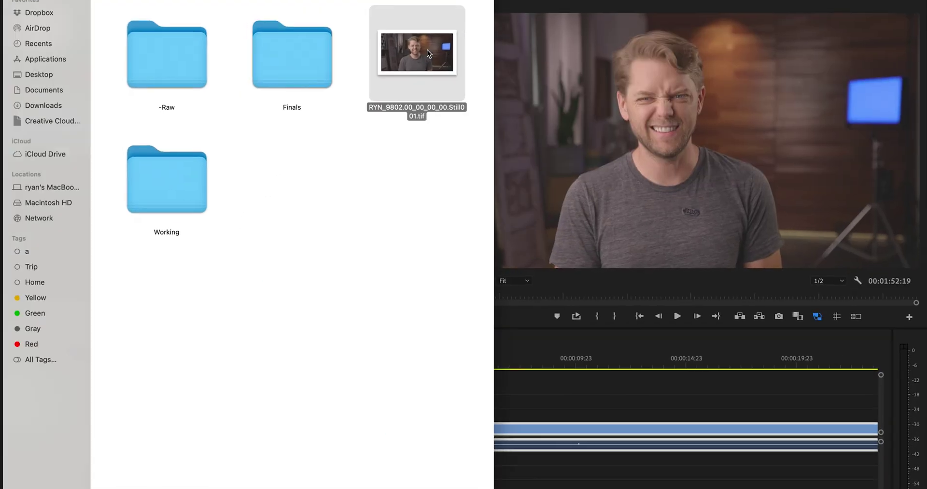
click(427, 50)
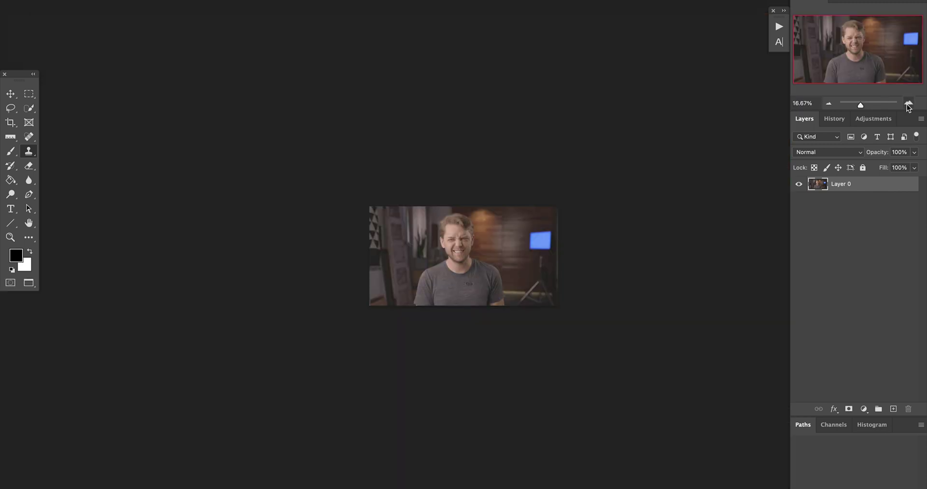
click(908, 103)
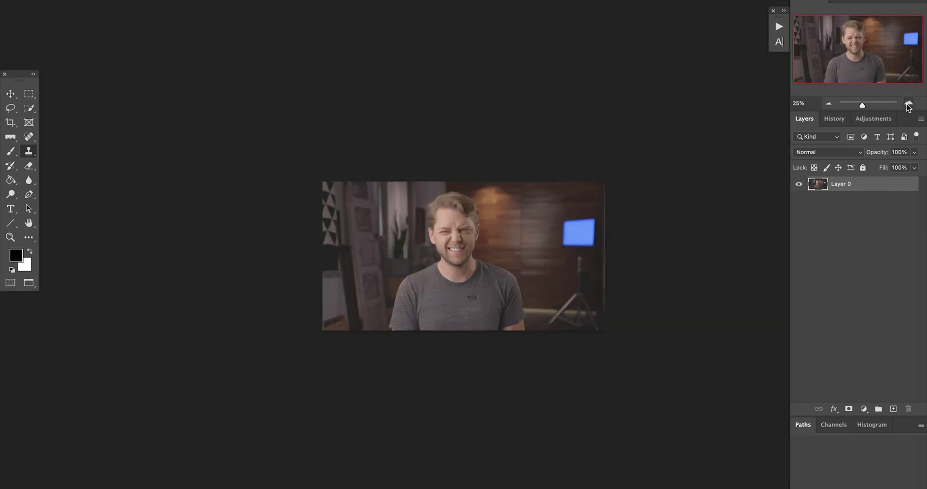
click(908, 104)
click(908, 103)
click(908, 103)
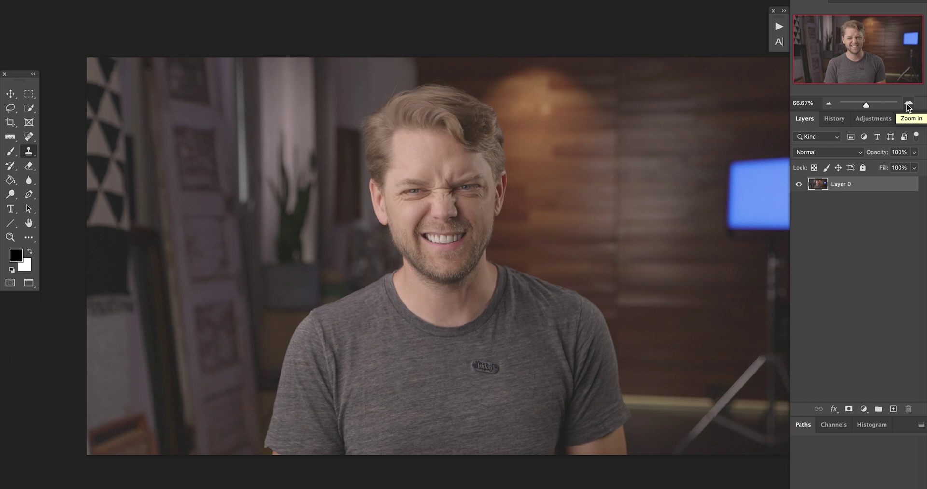
- Add a Color Lookup adjustment layer and load DR COLOR_1.RYN_9809.cube from the Desktop as its 3D LUT
click(872, 119)
click(872, 119)
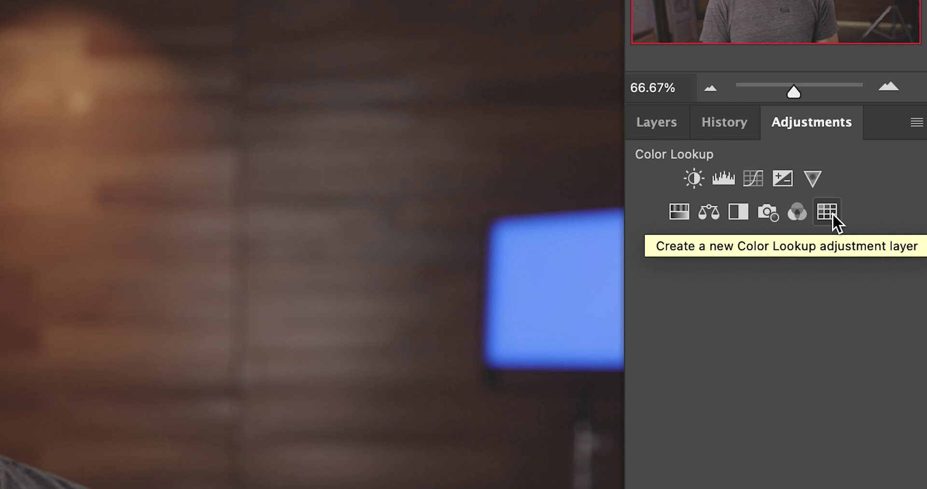
click(826, 215)
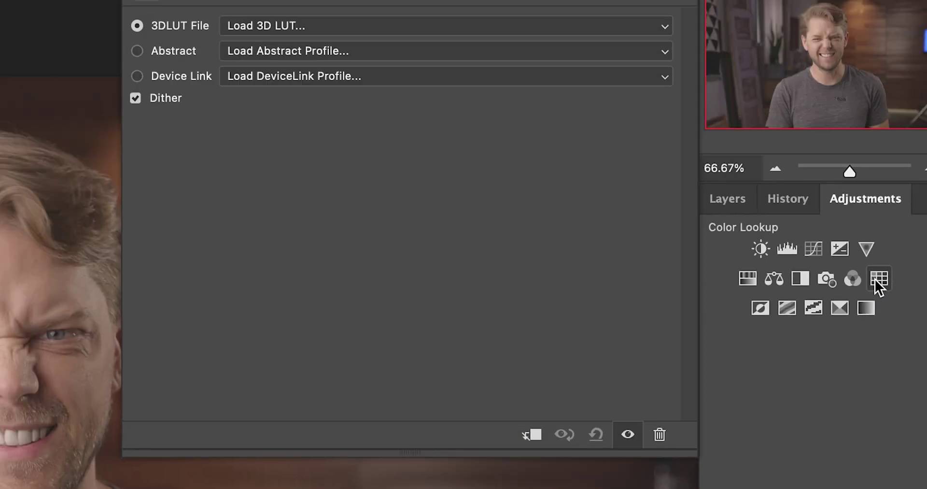
click(366, 26)
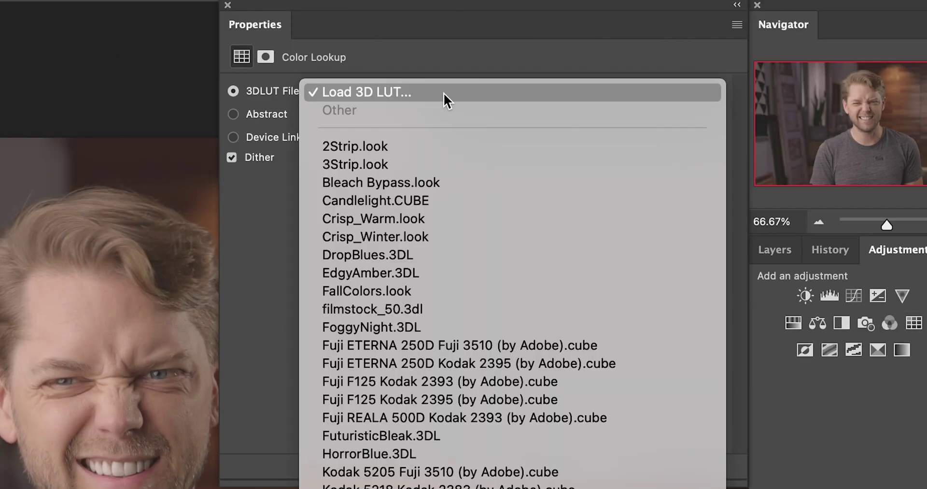
click(444, 91)
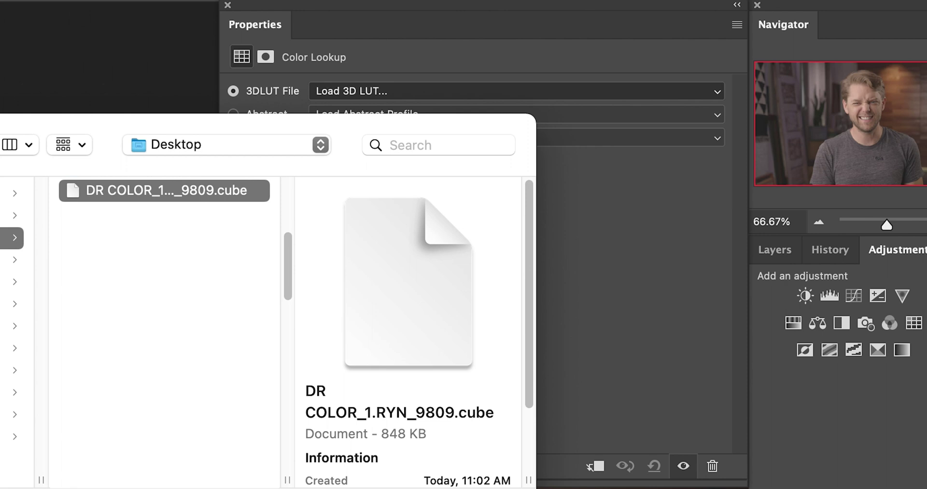
key(Return)
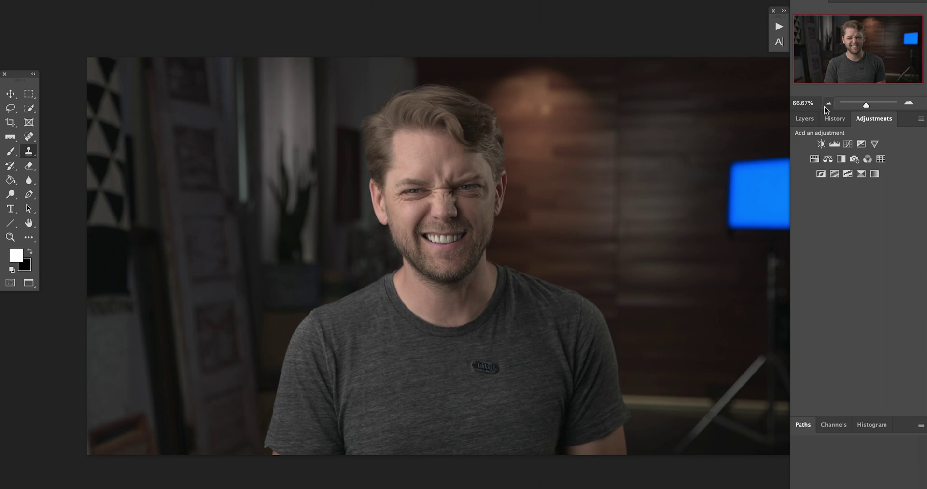
- Toggle the Color Lookup layer's visibility to compare the still with and without the LUT
click(775, 249)
click(800, 200)
click(799, 199)
click(799, 184)
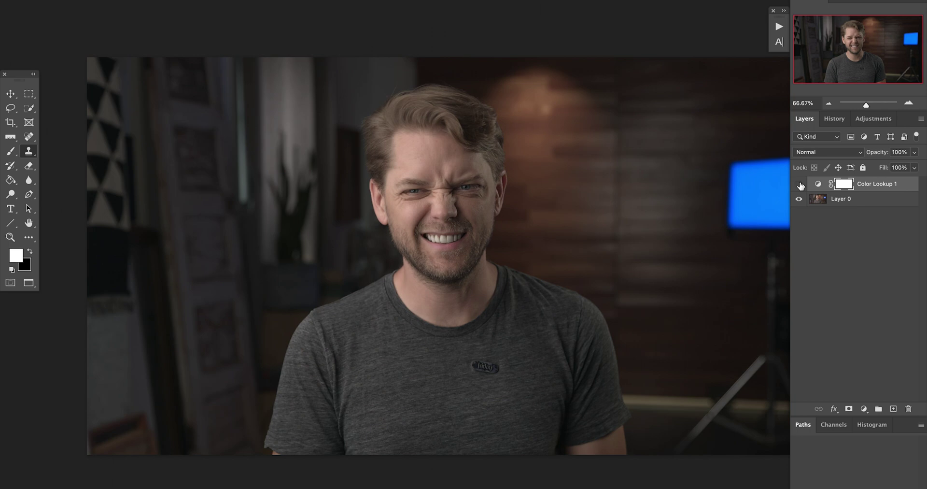
- Turn the Color Lookup layer back on and add a Brightness/Contrast adjustment with brightness 18 and contrast 9
click(800, 184)
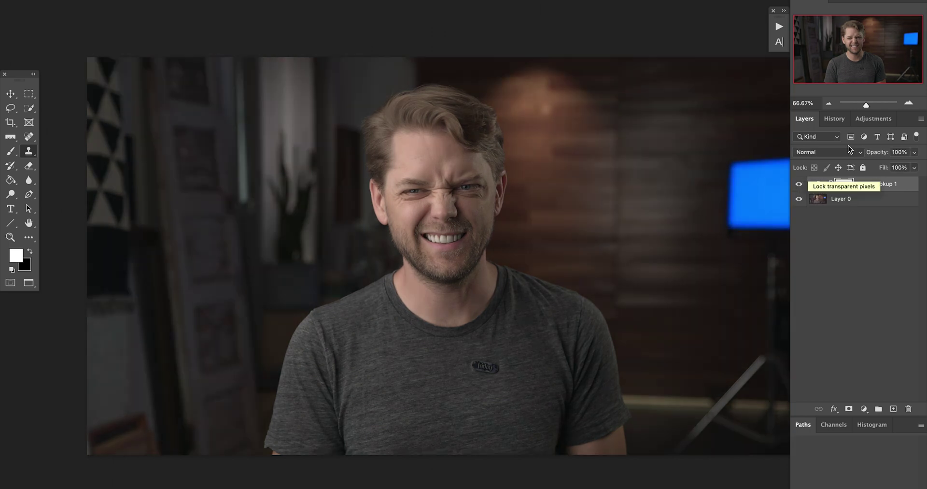
click(874, 120)
click(821, 144)
drag(640, 61, 651, 81)
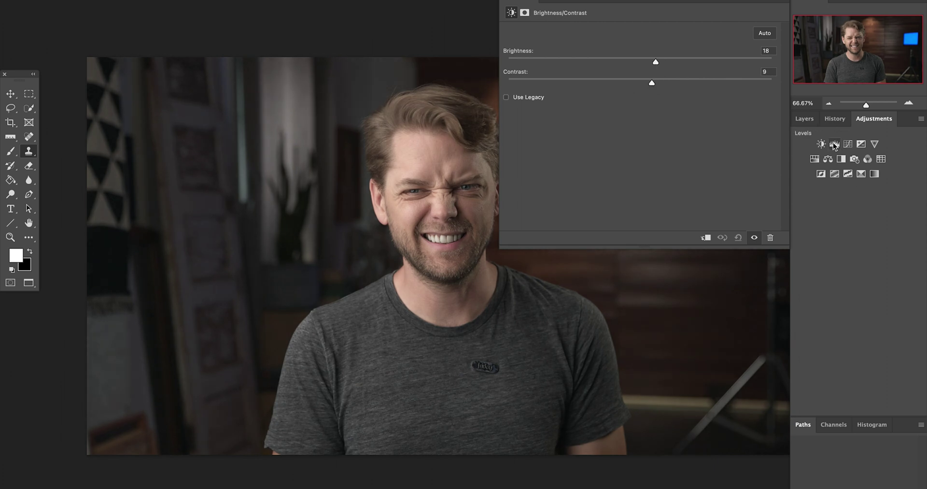
- Add a Levels adjustment and fine-tune its shadow, midtone and highlight input levels
click(834, 144)
drag(578, 113, 581, 115)
drag(651, 112, 642, 114)
drag(718, 113, 713, 114)
- Add a Curves adjustment with shadow, midtone and highlight points on RGB, placing the midtone at about input 127, output 132
click(848, 143)
click(650, 129)
click(686, 94)
click(610, 165)
click(651, 128)
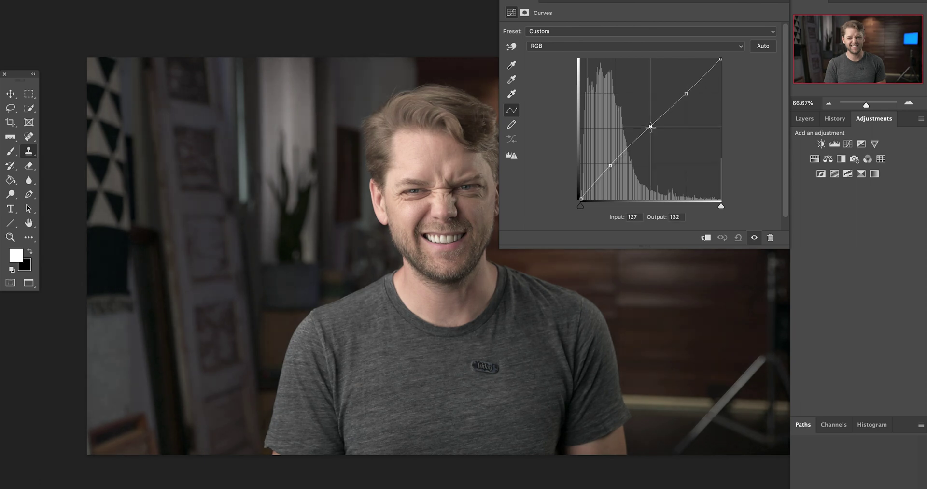
drag(686, 93, 689, 96)
- Add an Exposure adjustment with exposure +0.18 and offset -0.0031, and a Vibrance adjustment with vibrance and saturation at +11
click(861, 143)
drag(640, 79, 644, 58)
mouse_move(641, 100)
mouse_down()
mouse_move(629, 101)
mouse_move(641, 99)
mouse_up()
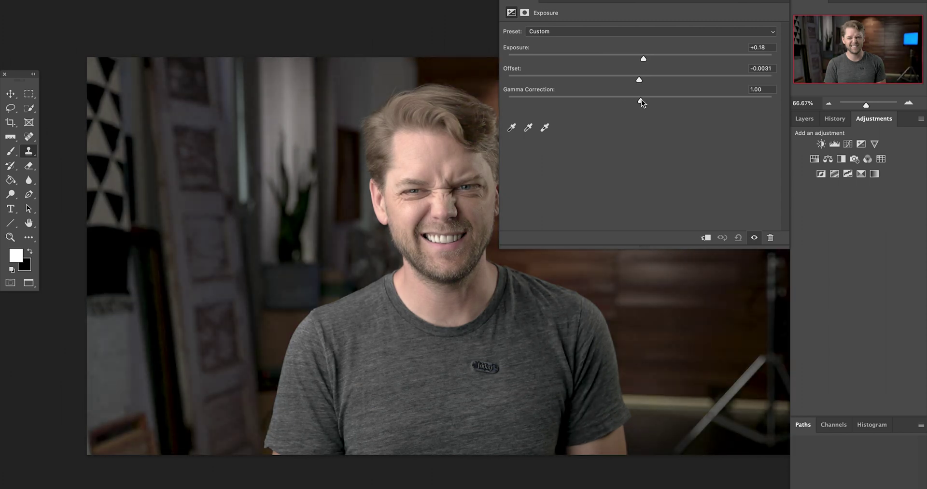
click(872, 144)
mouse_move(640, 42)
mouse_down()
mouse_move(651, 42)
mouse_move(646, 62)
mouse_move(655, 42)
mouse_up()
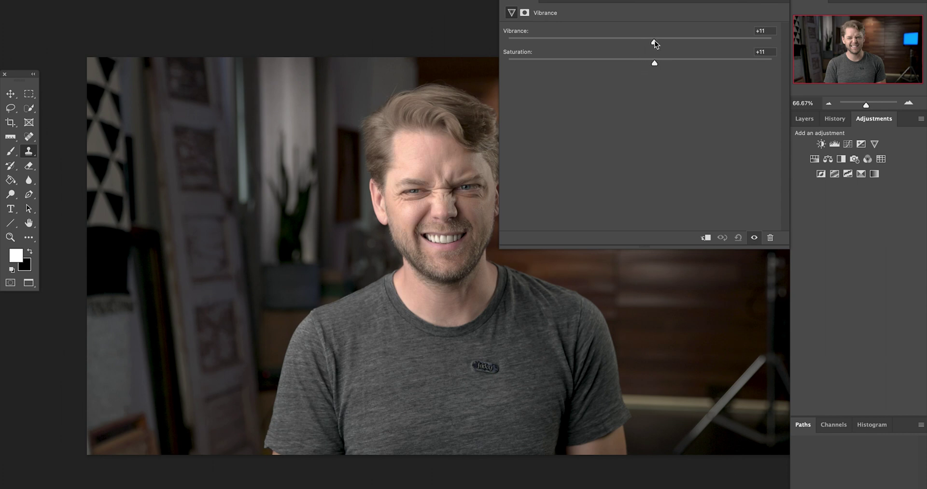
- Add a Hue/Saturation adjustment, sample the forehead skin to target Reds, and set saturation to +10 and lightness to -1
click(814, 159)
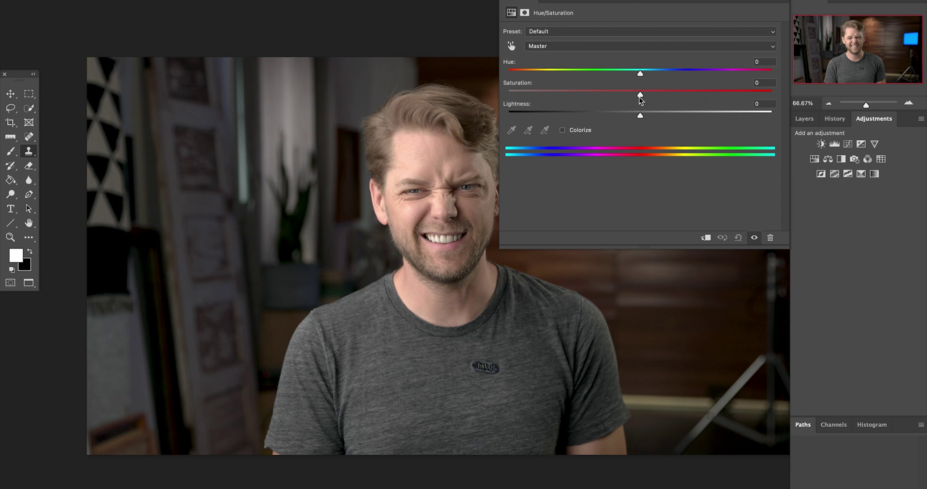
click(511, 45)
mouse_move(417, 158)
mouse_down()
mouse_move(430, 162)
mouse_move(413, 160)
mouse_up()
drag(416, 158, 415, 160)
click(413, 161)
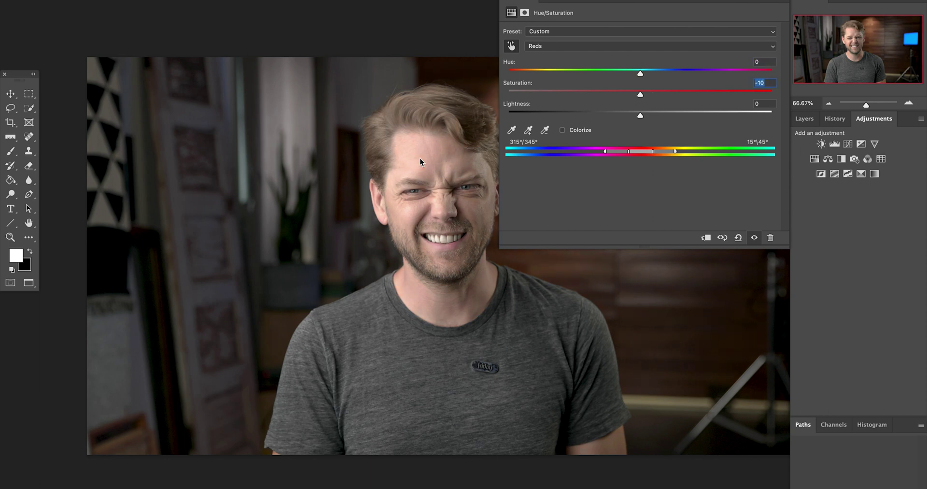
right_click(413, 161)
drag(640, 115, 639, 115)
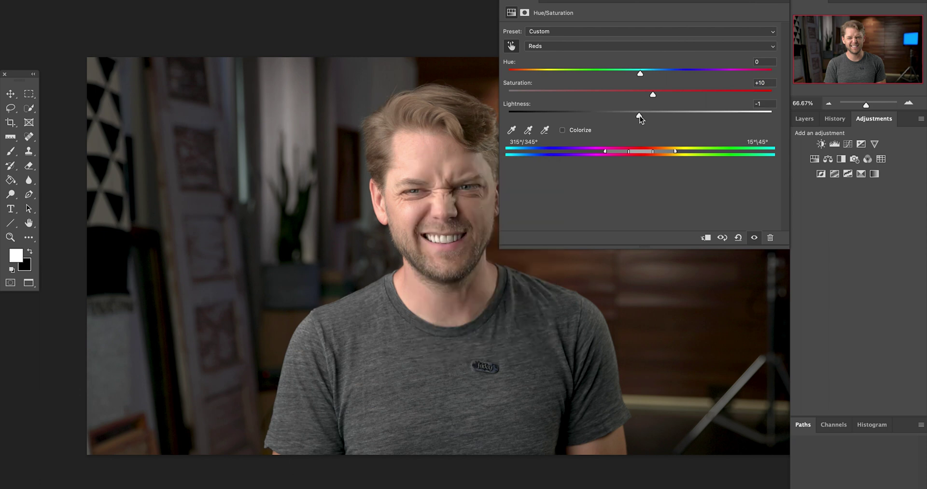
- Add a Color Balance adjustment with Magenta-Green at -1 in the midtones, and adjust Yellow-Blue there and in another tonal range
click(827, 158)
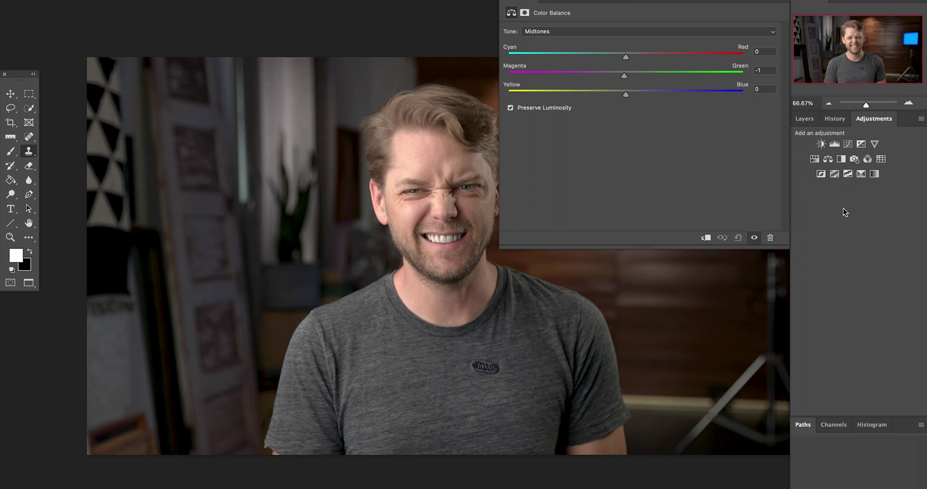
drag(625, 95, 625, 97)
click(625, 30)
click(625, 40)
drag(625, 95, 622, 94)
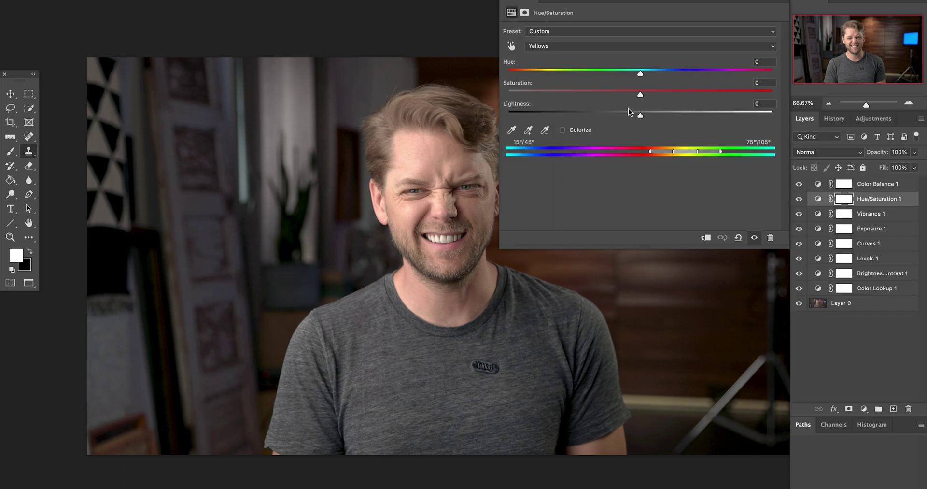
- Shift the hue of the Yellows in the Hue/Saturation layer and review the other adjustment layers' settings
drag(638, 73, 615, 74)
click(608, 46)
click(601, 94)
click(850, 213)
click(850, 228)
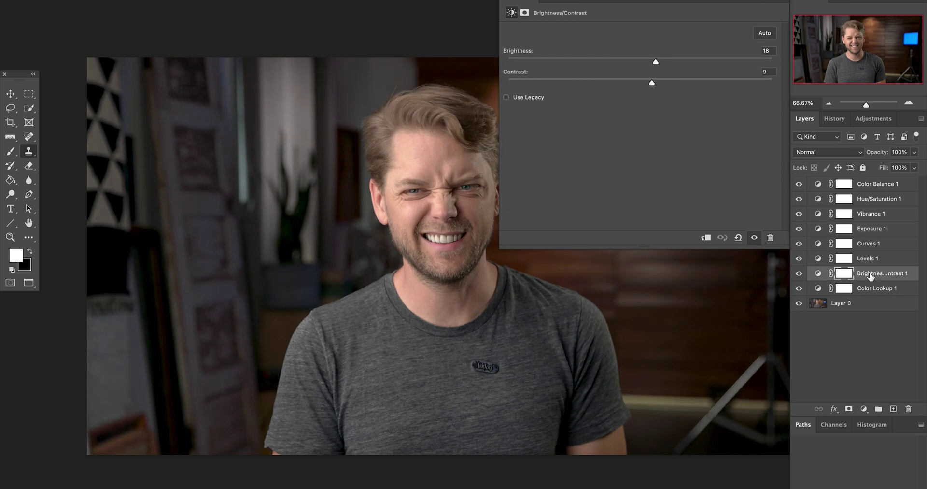
click(870, 273)
click(866, 243)
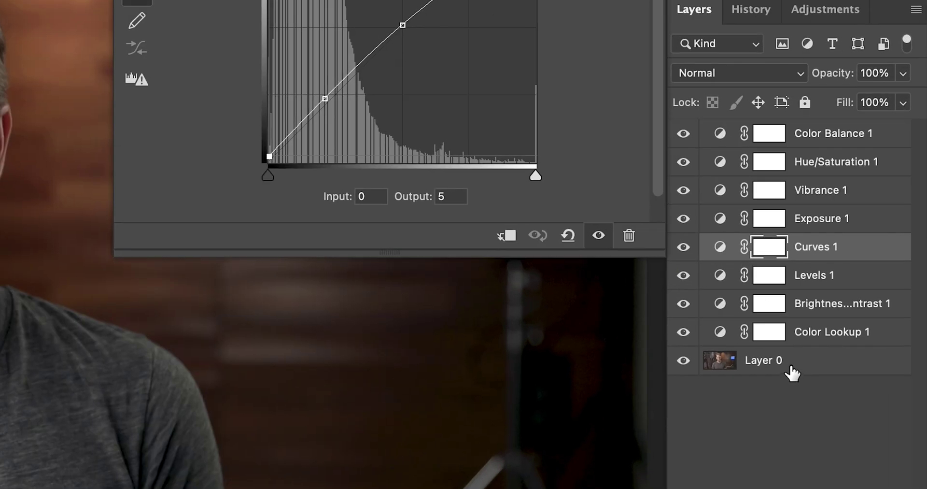
- Convert Layer 0, the still below the adjustment layers, into a Background layer
click(823, 306)
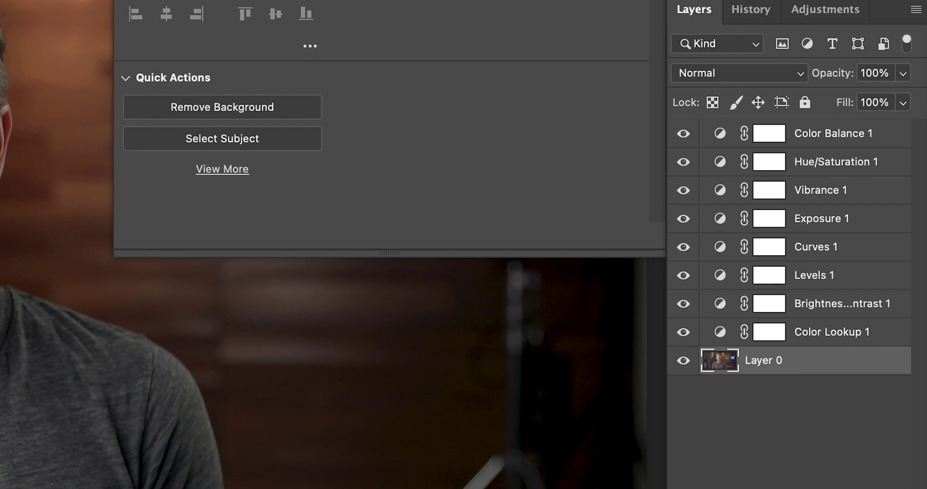
click(300, 5)
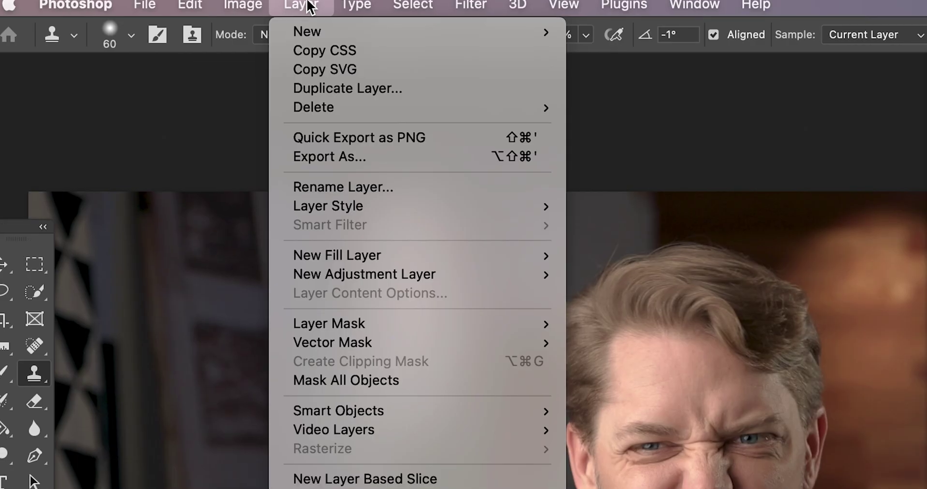
mouse_move(472, 37)
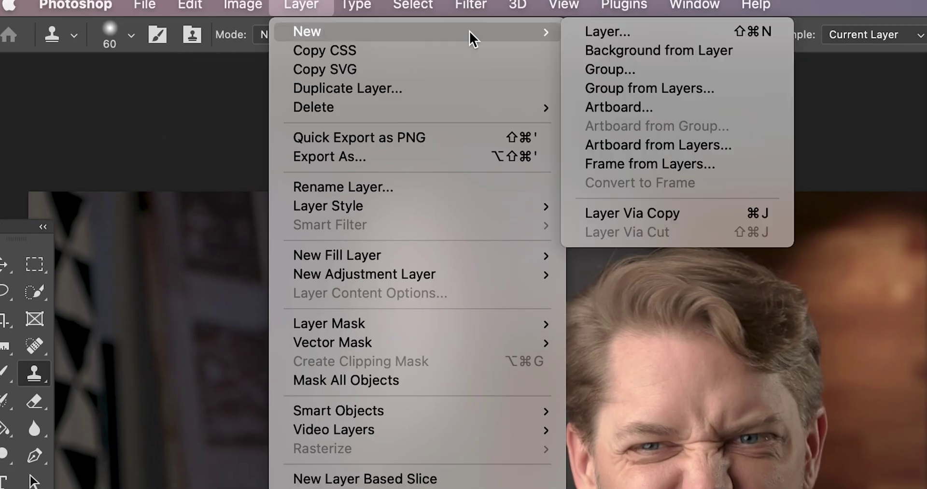
click(641, 51)
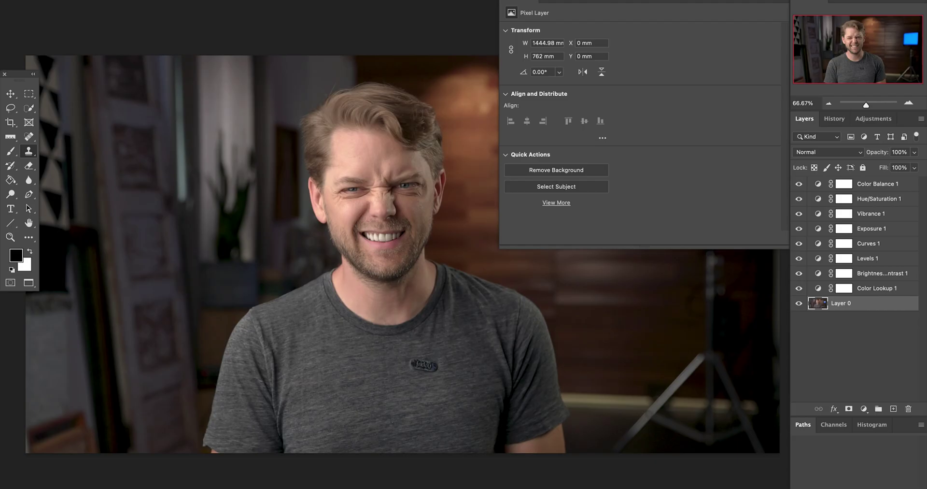
- Export the grade as a color lookup table in CUBE format with 32 grid points, saved to the Desktop as R5+ Godox 2022 LUT
click(144, 5)
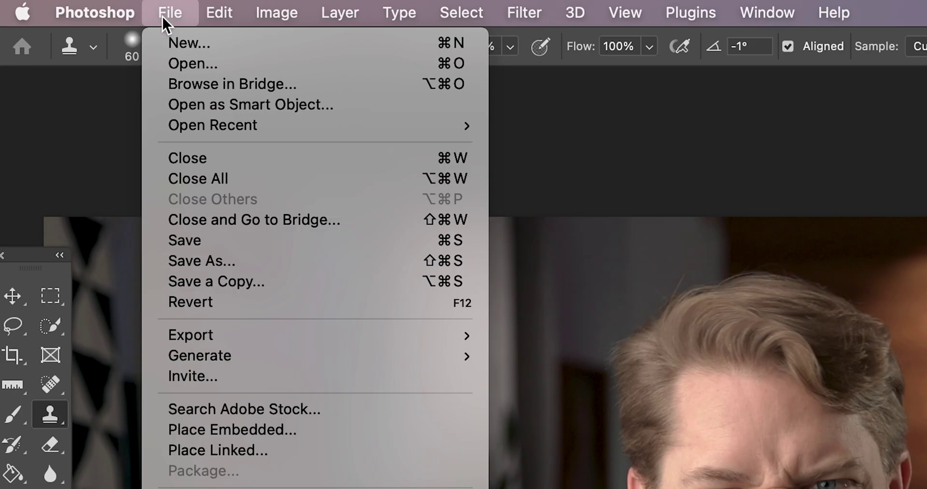
mouse_move(271, 205)
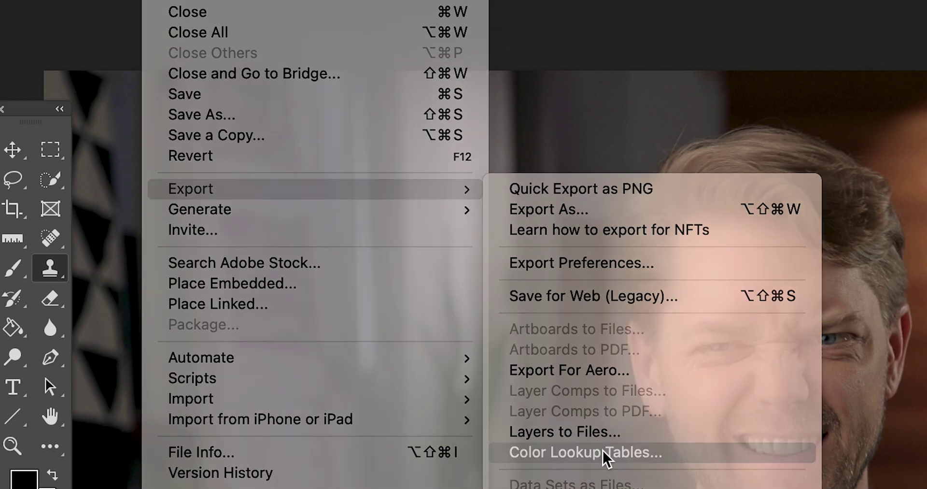
click(603, 454)
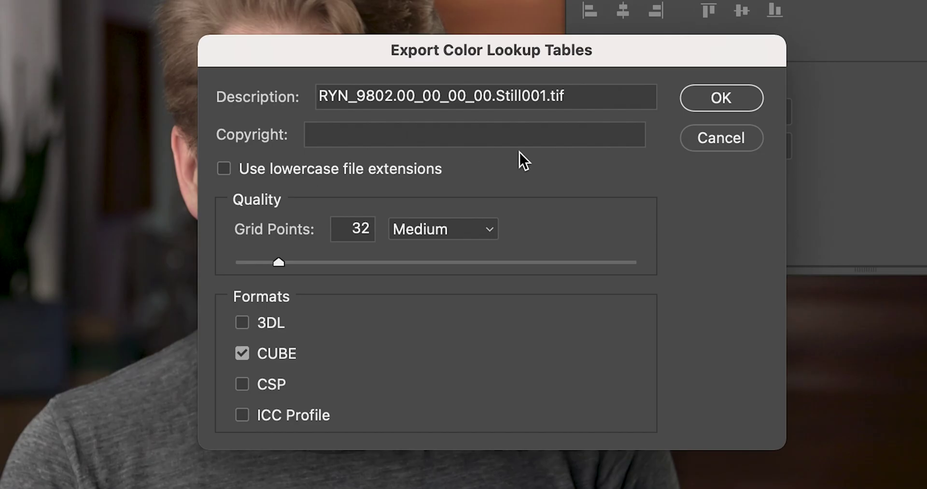
click(705, 99)
text(R5+ Godox)
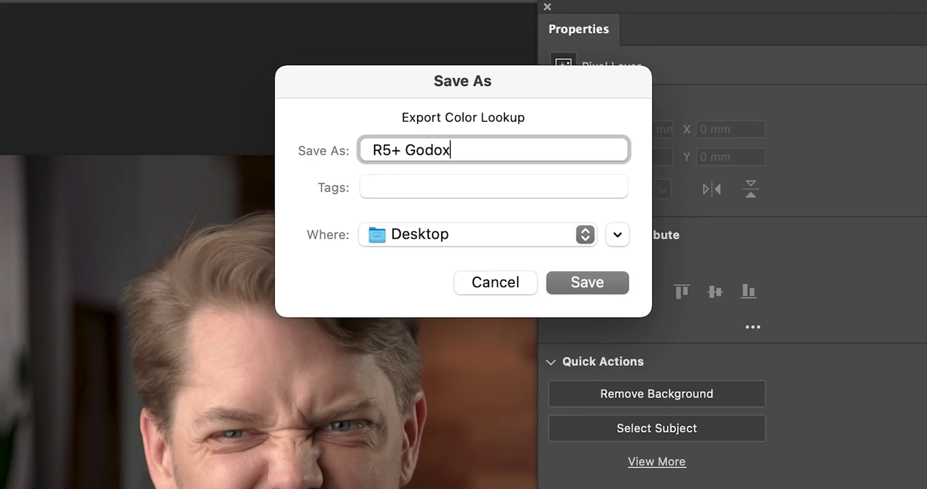
text( 2022 LUT)
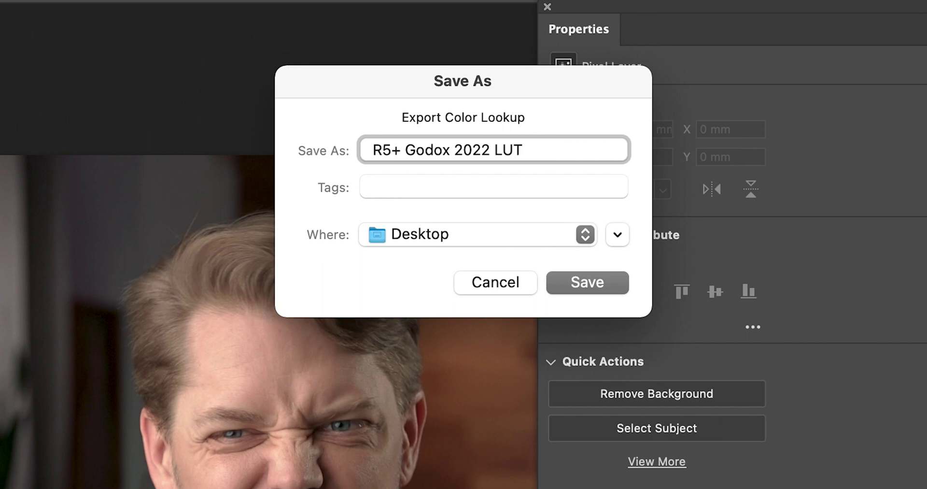
click(615, 280)
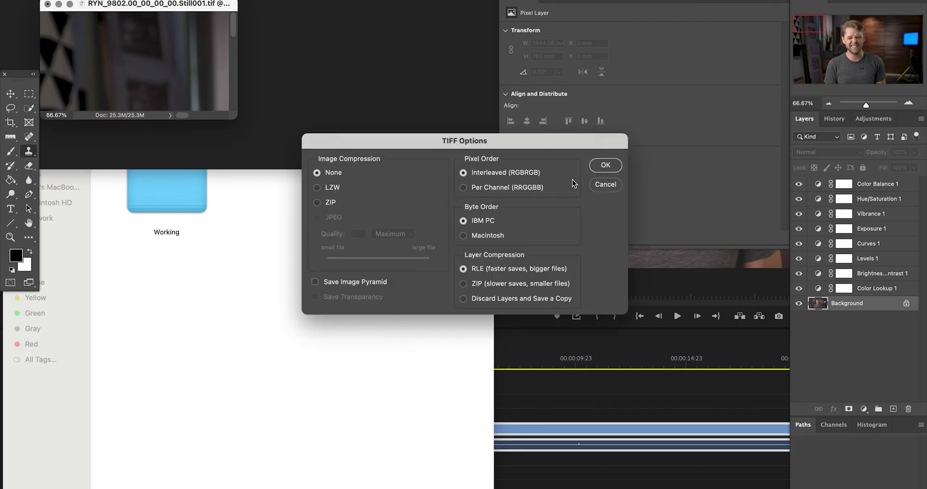
- Save the layered still as a TIFF with no image compression, interleaved pixel order and RLE layer compression
click(594, 172)
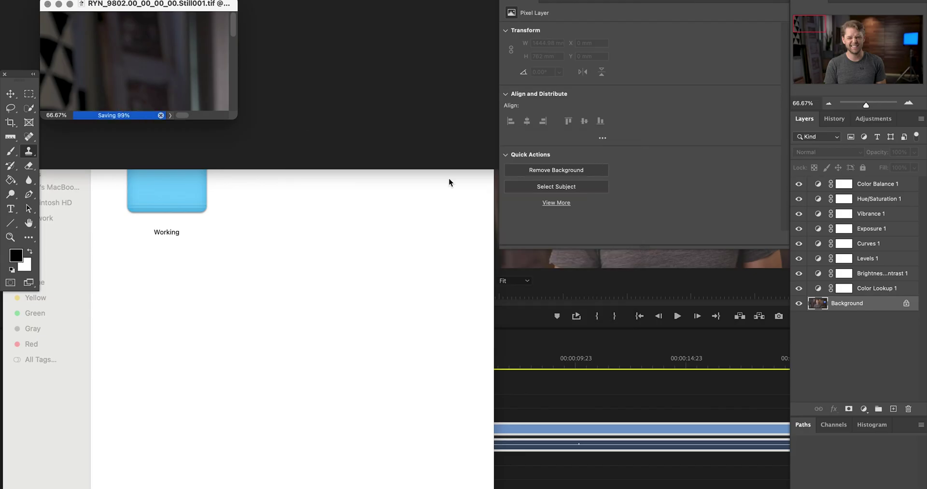
key(super+h)
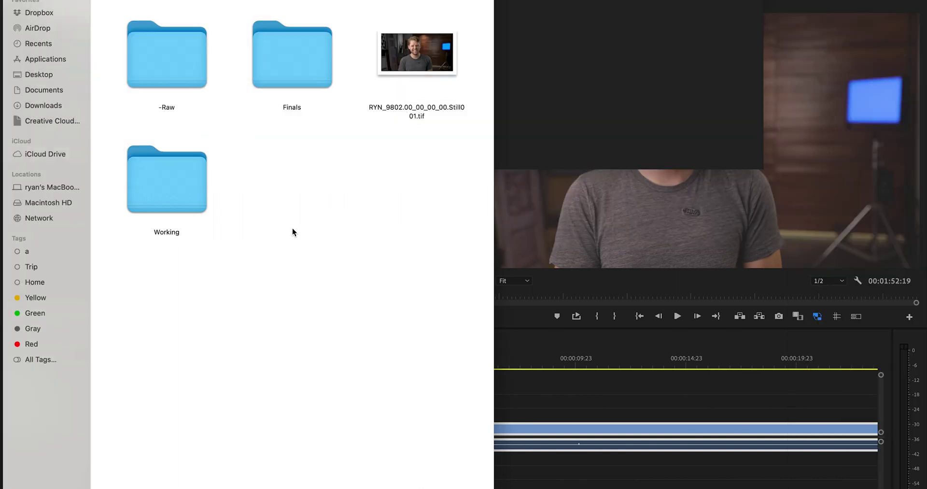
key(super+Tab)
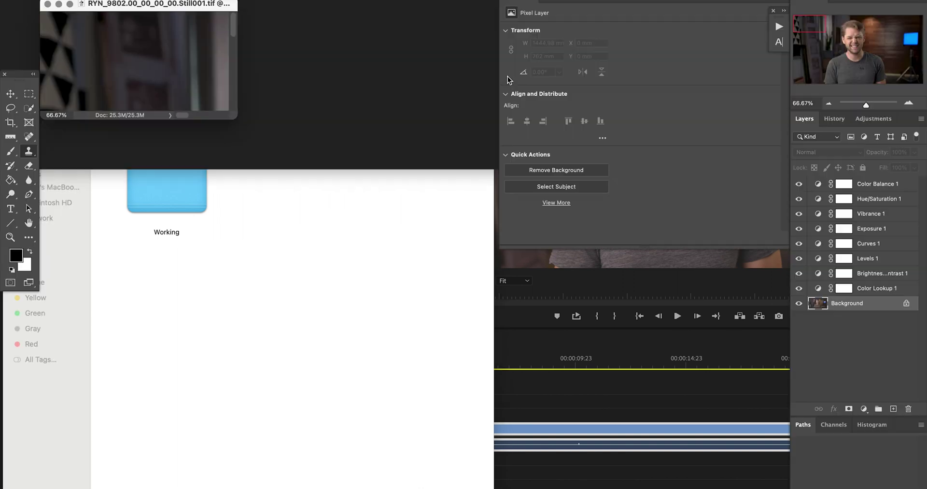
- Close the still's document and quit Photoshop
click(47, 5)
click(48, 1)
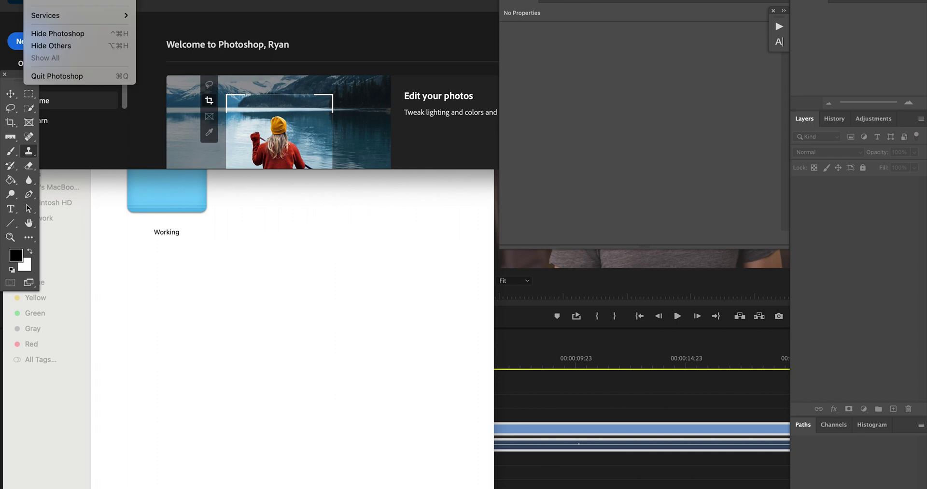
click(81, 77)
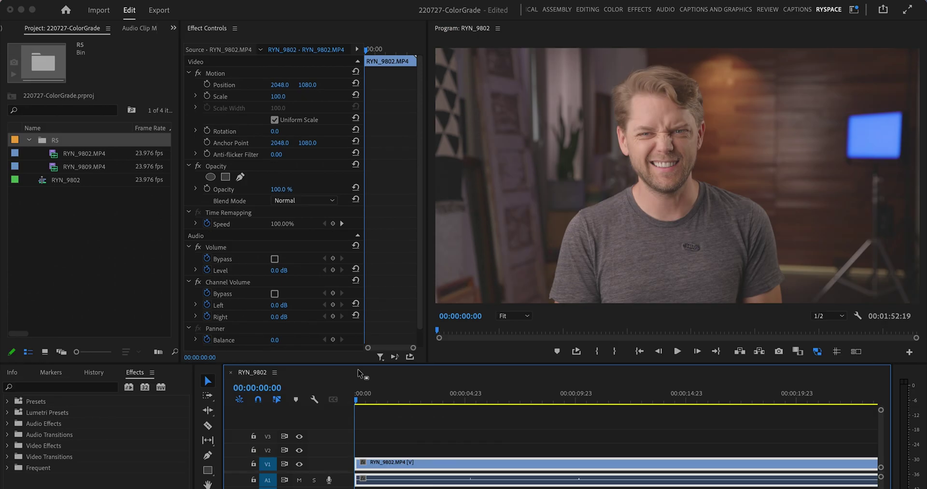
- In the Premiere Pro project 220727-ColorGrade, create an adjustment layer of 4096 x 2160 at 23.976 fps with square pixels
right_click(94, 240)
mouse_move(159, 290)
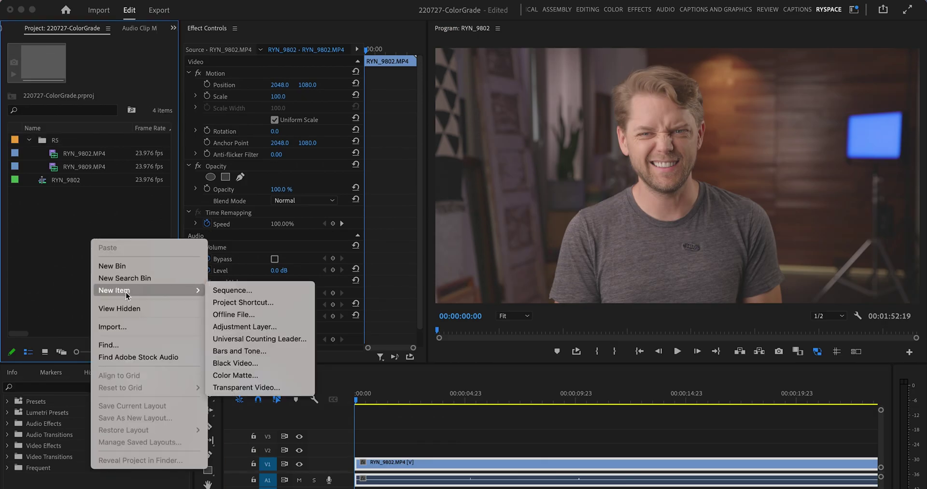
click(251, 328)
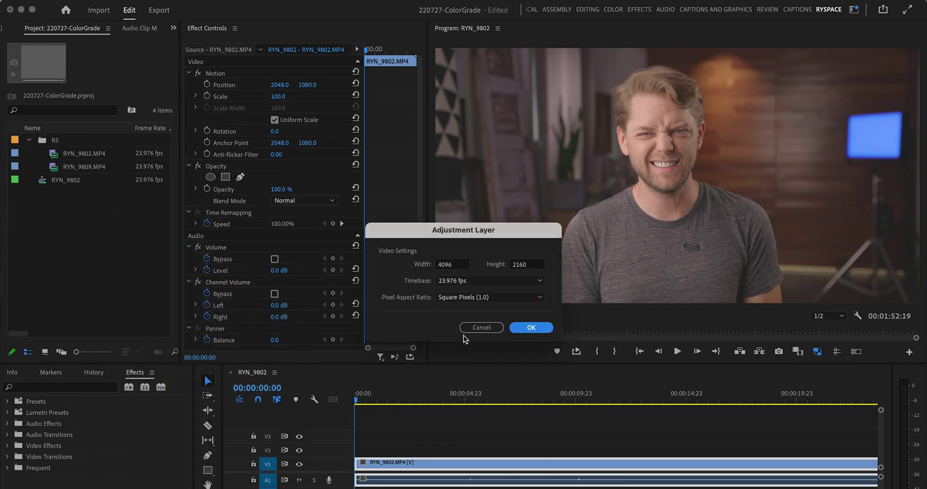
click(535, 325)
- Place the adjustment layer on V2 at the start of the RYN_9802 clip and move the playhead to 00:00:02:05
drag(81, 144, 376, 447)
click(377, 448)
click(403, 398)
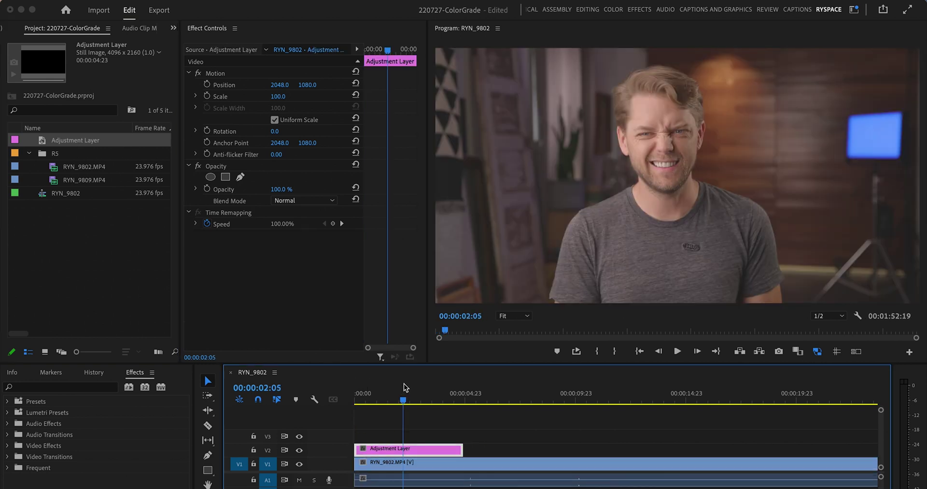
- Load R5+ Godox 2022 LUT.CUBE from the Desktop as the adjustment layer's Lumetri Creative look and scrub the graded clip
click(614, 10)
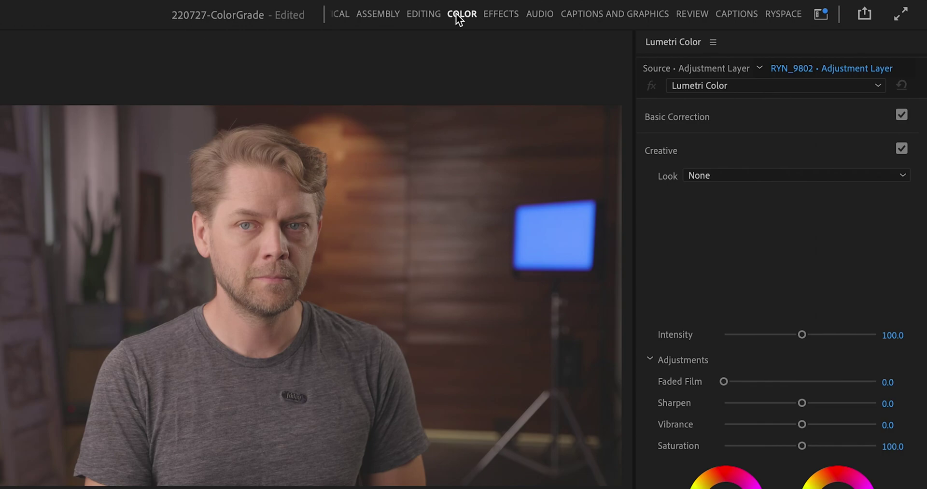
click(730, 173)
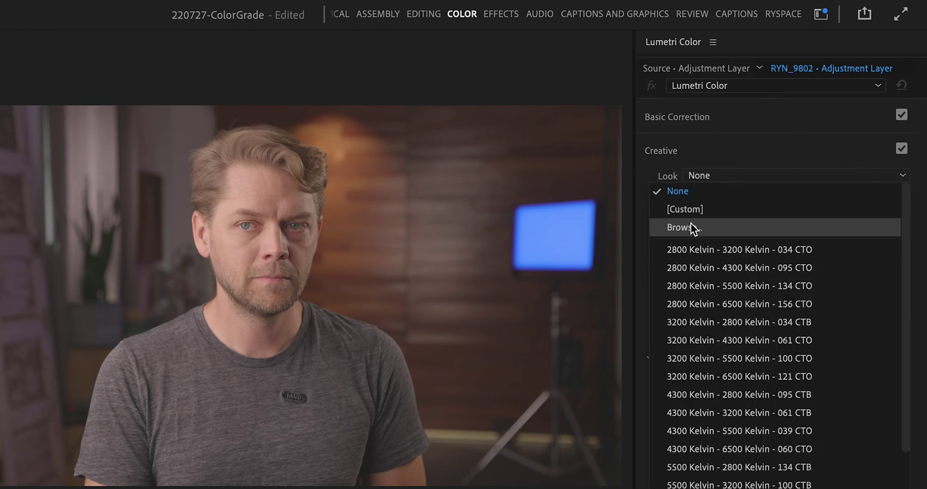
click(694, 227)
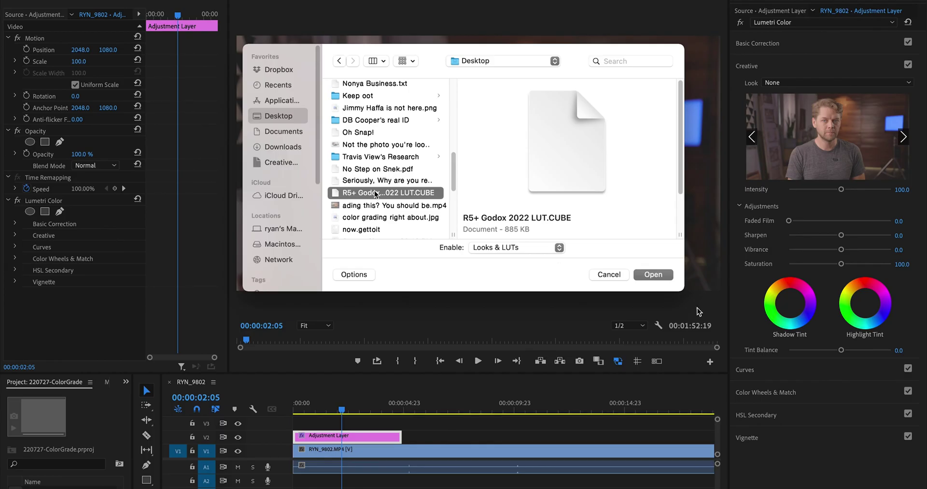
click(653, 274)
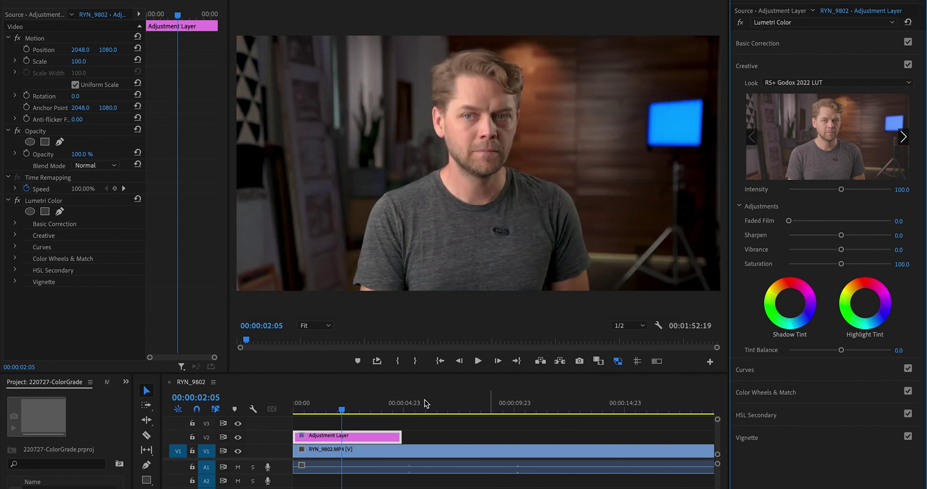
drag(341, 409, 346, 409)
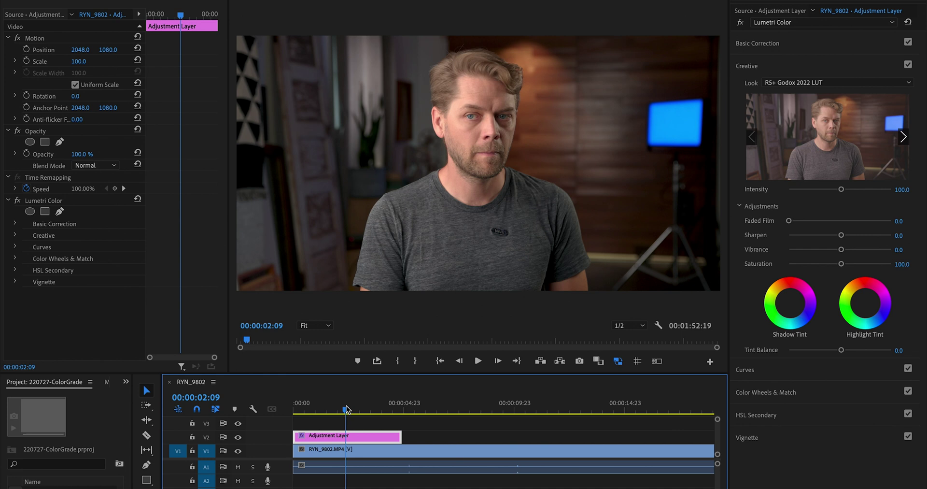
- Return the playhead to 00:00:00:01, then switch to Finder and place R5+ Godox 2022 LUT.CUBE in the xPhotos folder
drag(346, 409, 295, 409)
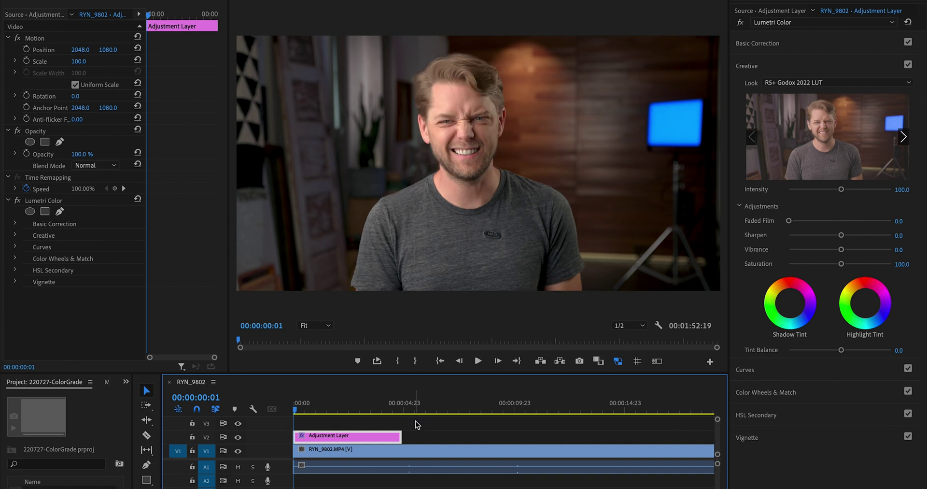
key(ctrl+Up)
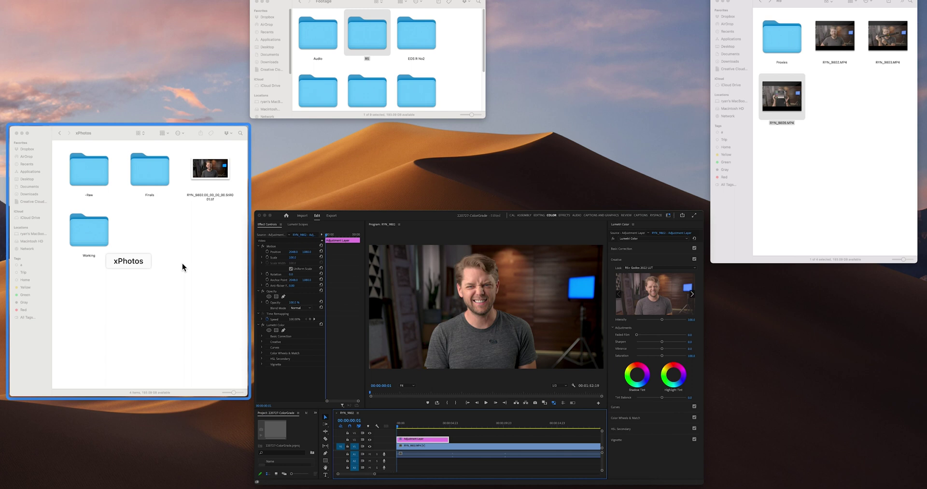
click(182, 263)
key(ctrl+Up)
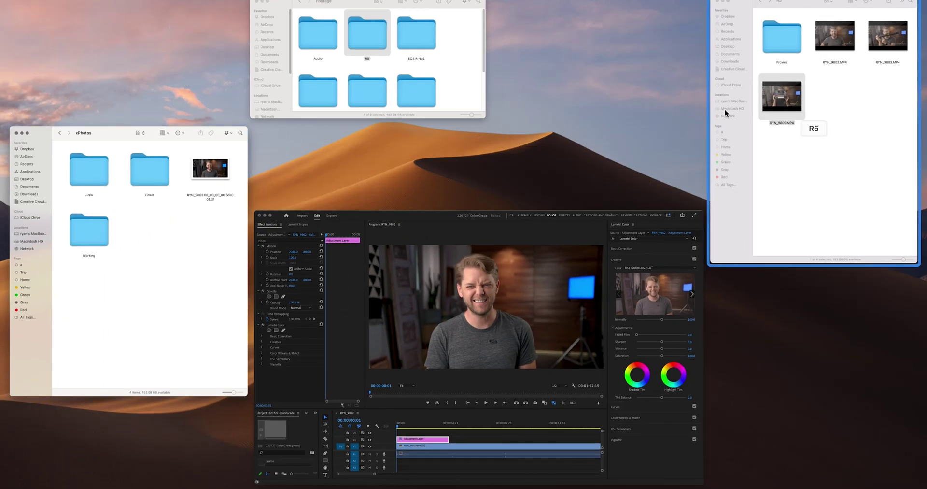
click(726, 109)
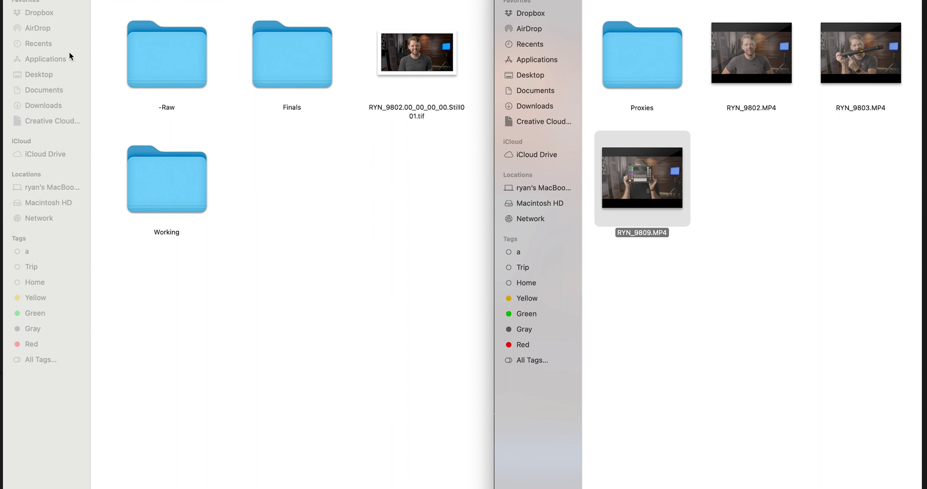
click(47, 75)
key(super+v)
- In the R5 Finder window, browse from Macintosh HD through Library and Application Support to the Adobe folder
click(529, 191)
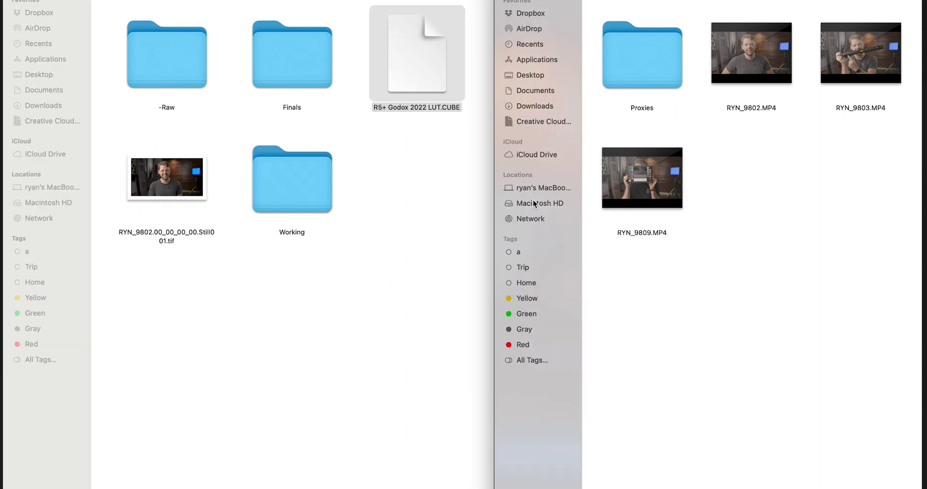
click(533, 202)
double_click(751, 58)
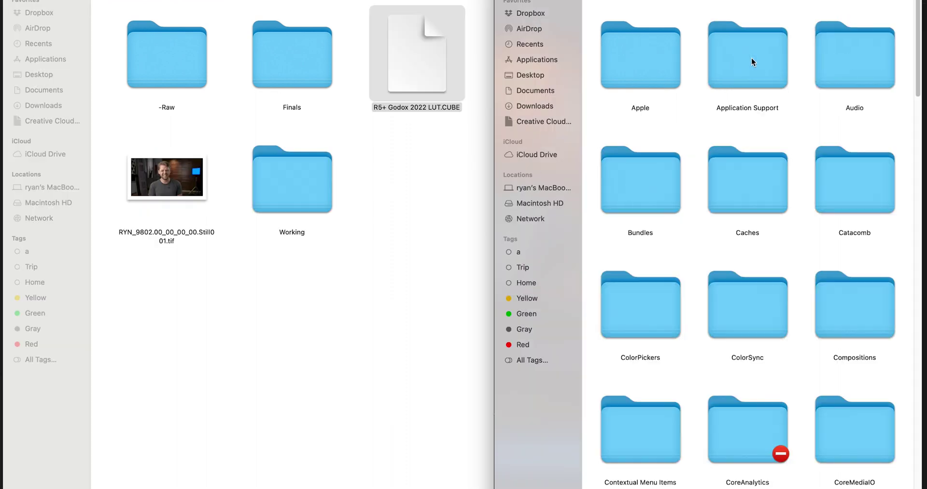
double_click(739, 59)
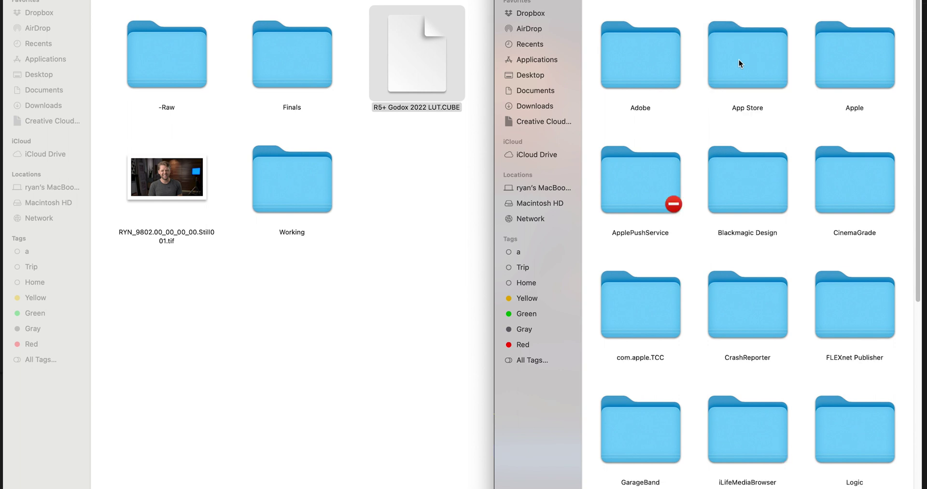
click(739, 59)
double_click(651, 54)
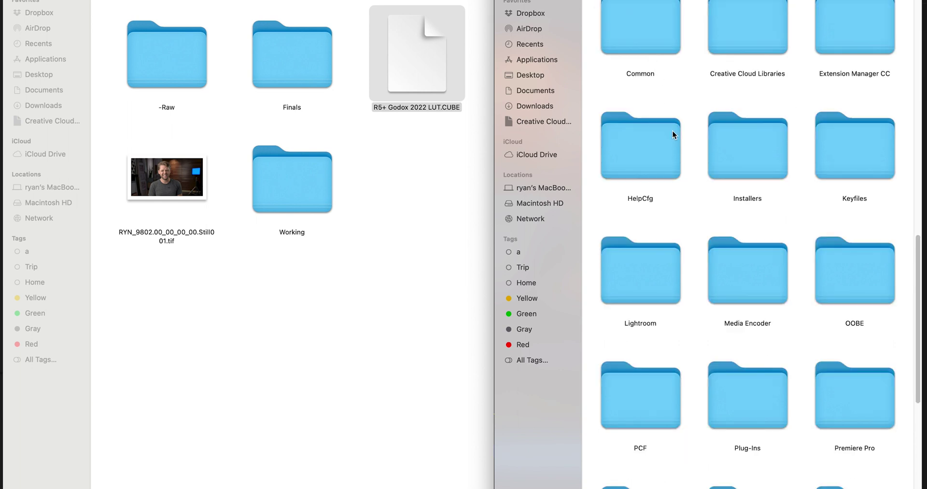
- Open the Creative folder under Adobe's Common folder and move R5+ Godox 2022 LUT.CUBE from xPhotos into it
double_click(664, 33)
double_click(650, 48)
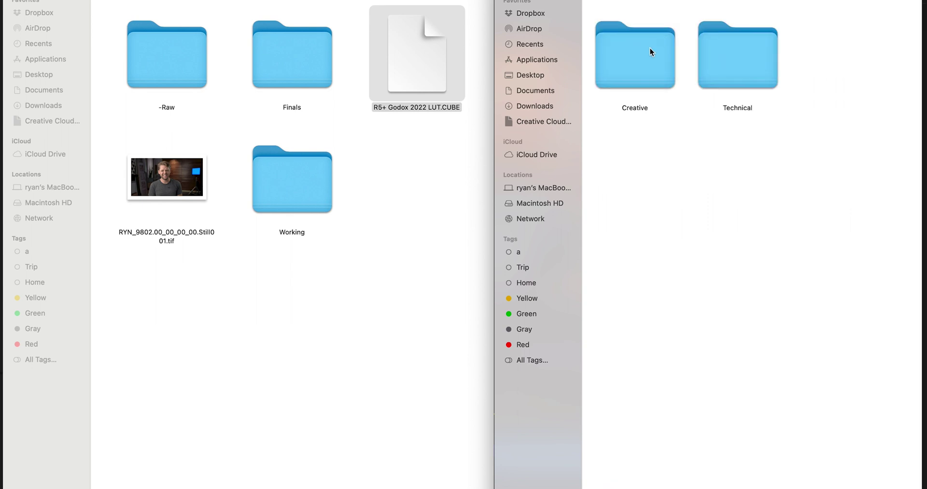
click(632, 58)
double_click(632, 58)
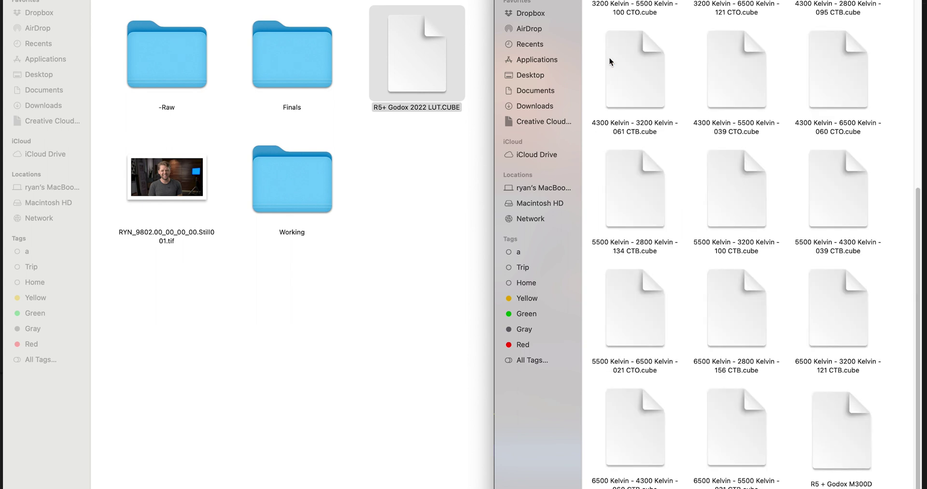
drag(463, 68, 689, 153)
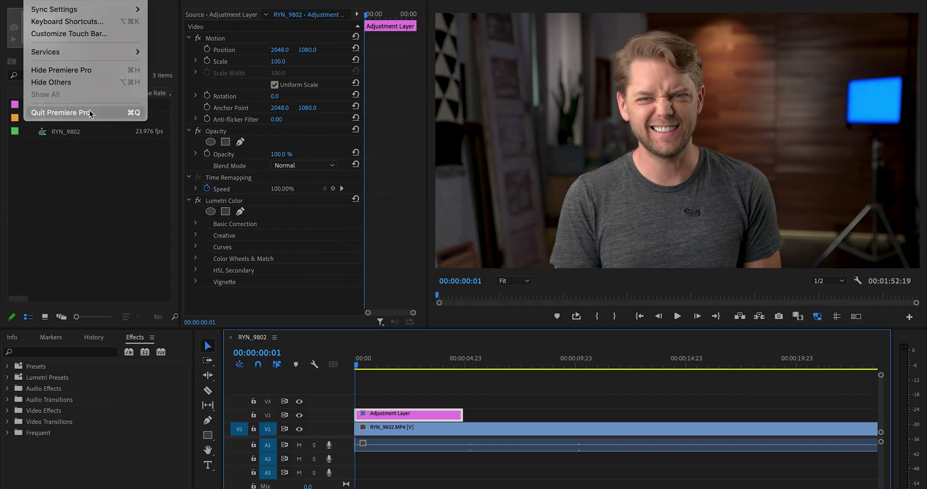
- Restart Premiere Pro and place a second adjustment layer on V2 directly after the first, with the playhead at 00:00:06:15
click(91, 113)
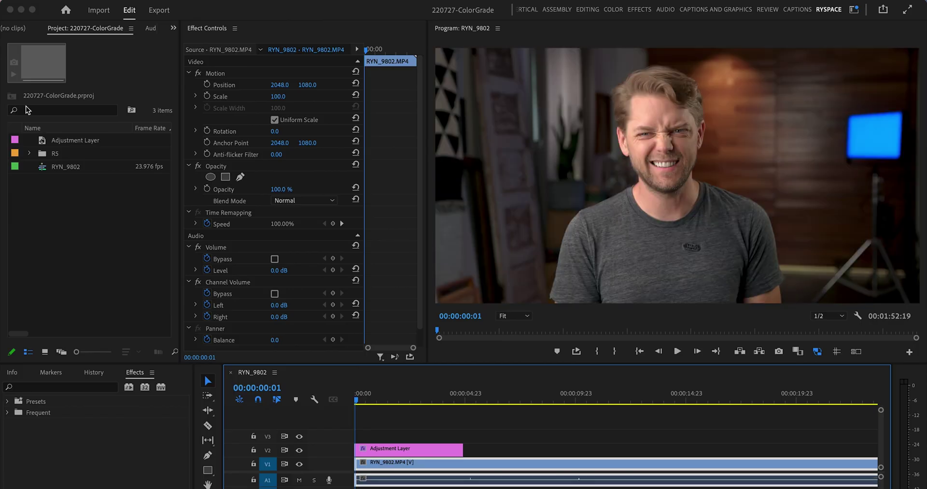
click(76, 140)
drag(75, 140, 466, 449)
click(449, 397)
drag(458, 397, 499, 397)
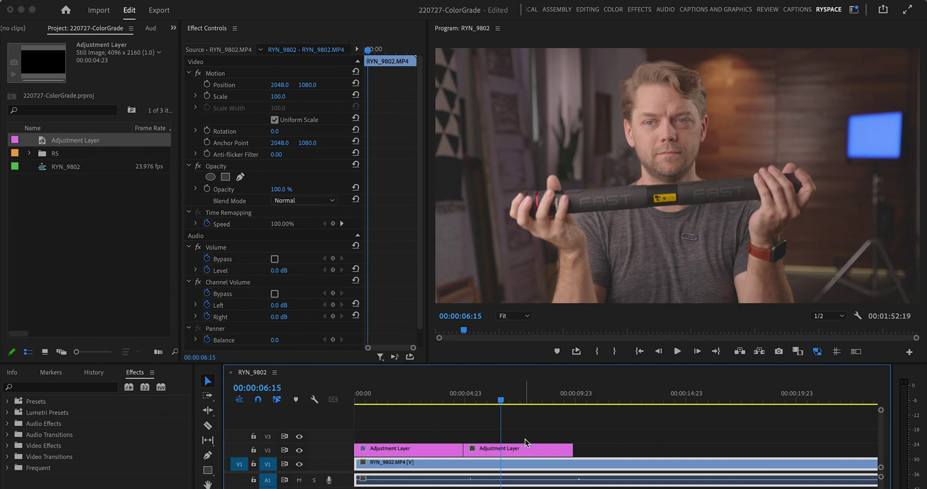
- In the Color workspace, apply the installed R5+ Godox 2022 LUT as the second adjustment layer's Lumetri Creative look
click(512, 449)
click(609, 10)
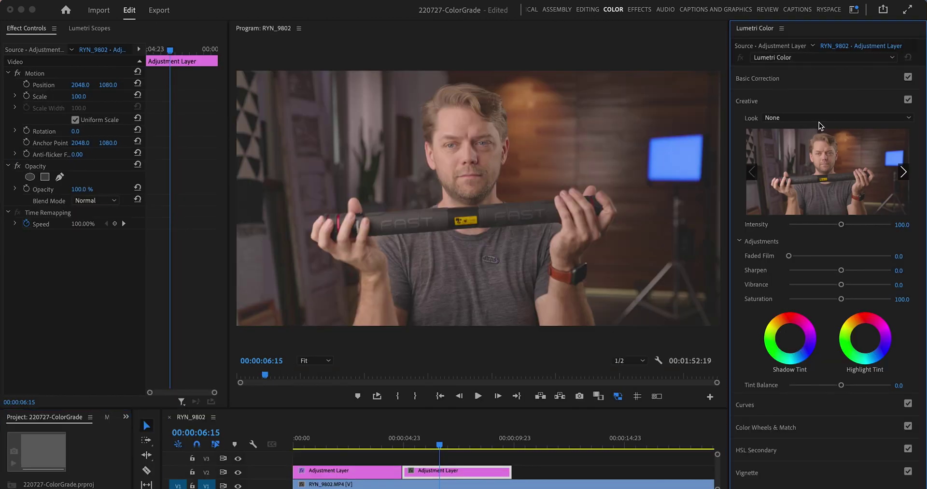
click(795, 119)
scroll(816, 350, down, 5)
scroll(816, 348, up, 4)
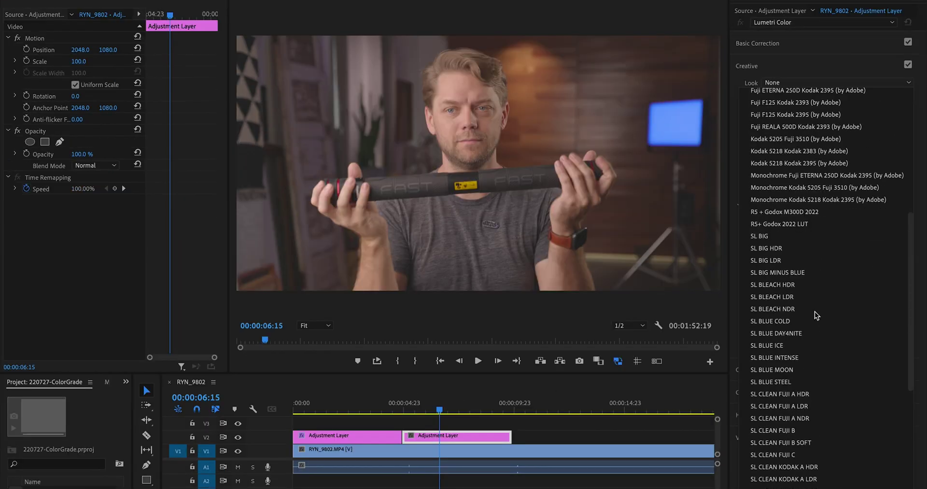
click(820, 228)
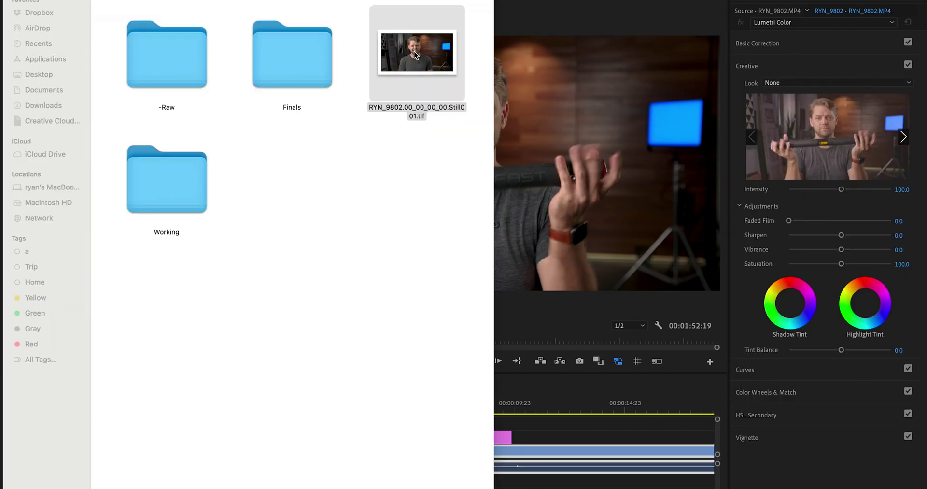
- Open RYN_9802.00_00_00_00.Still001.tif from xPhotos in Photoshop and set the Curves 1 midtone point to input 126, output 135
double_click(413, 51)
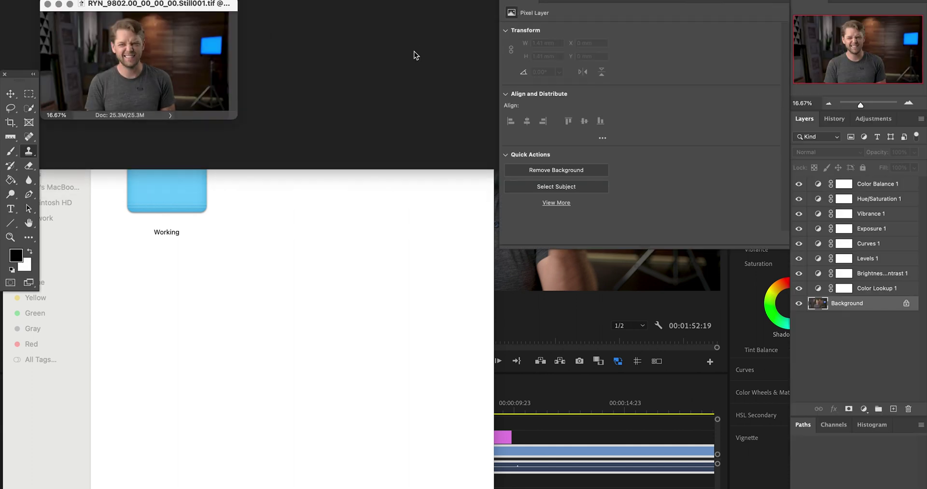
click(867, 245)
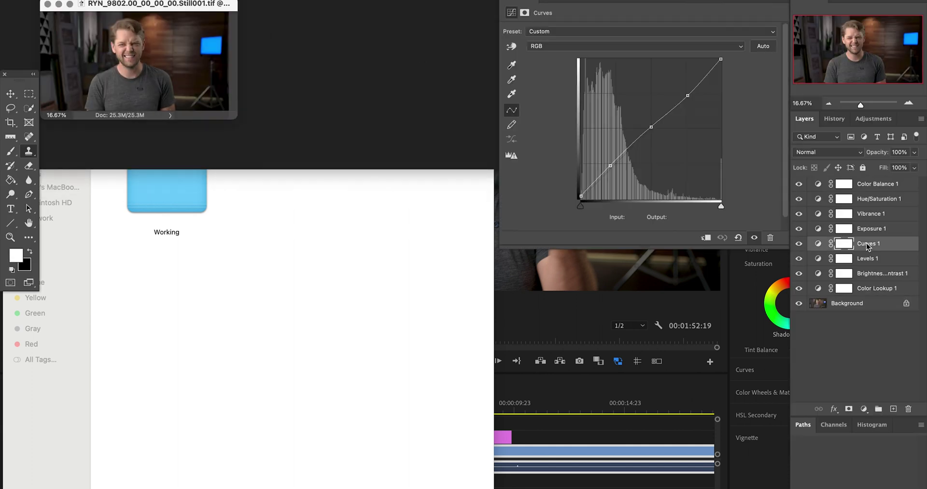
click(650, 126)
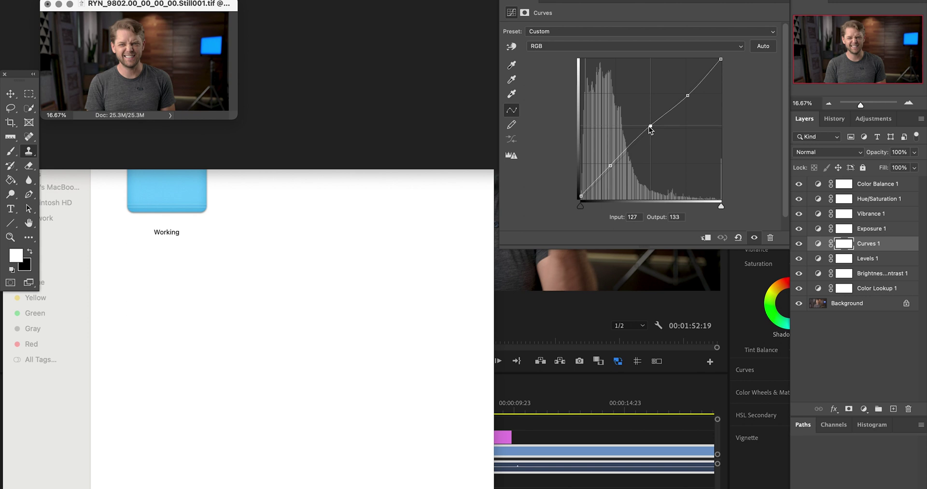
key(f)
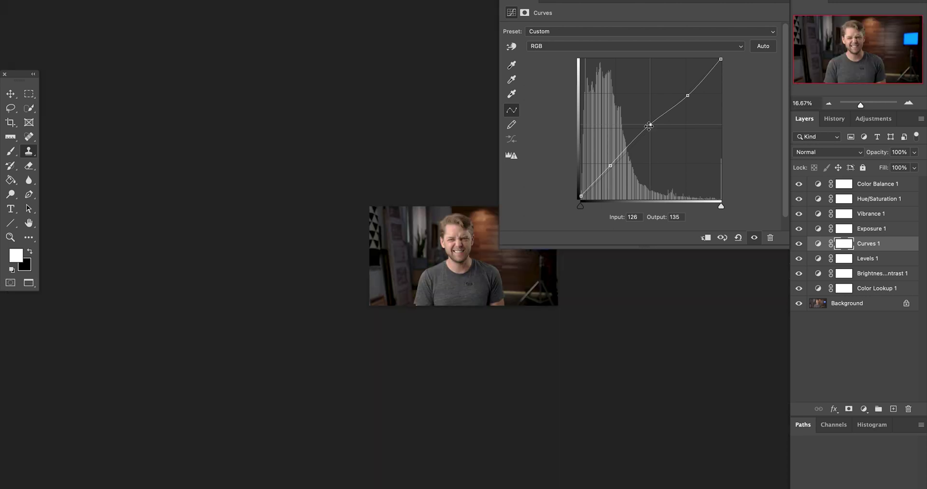
click(910, 103)
click(909, 102)
click(910, 102)
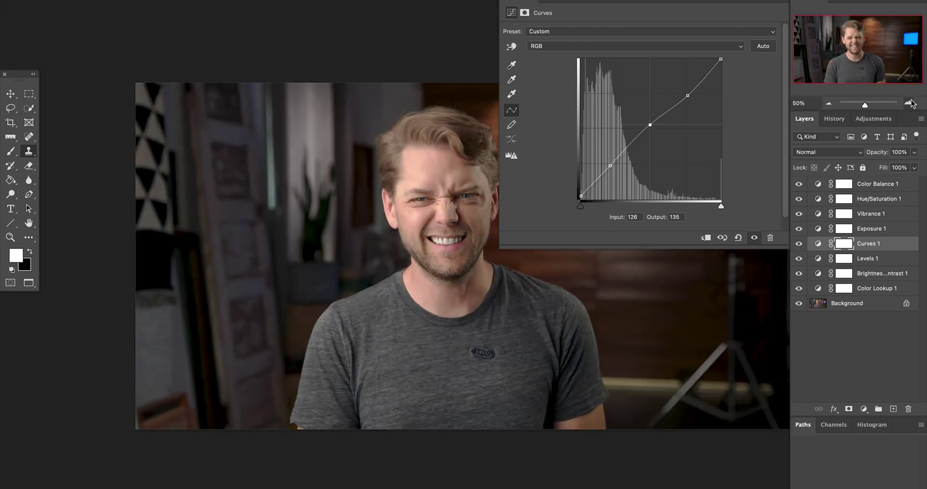
click(911, 103)
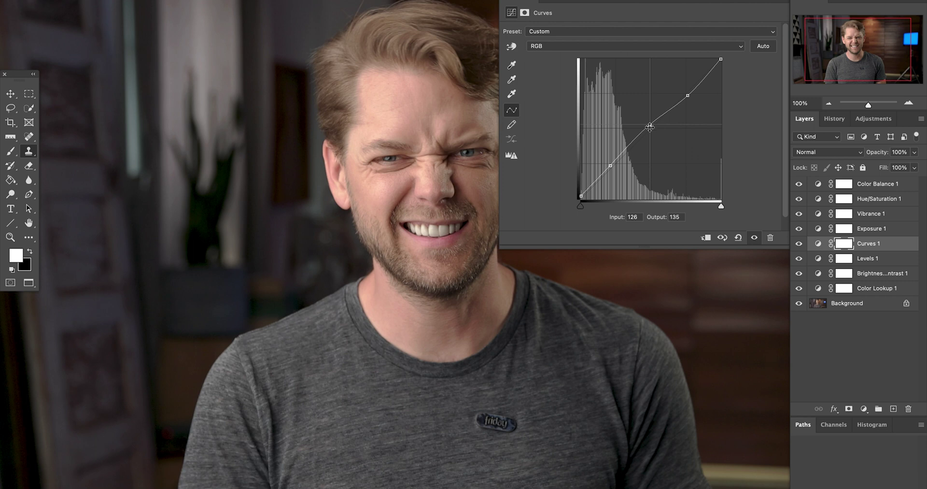
drag(650, 127, 650, 126)
- Open the Color Lookup Tables export settings for the adjusted still
click(92, 0)
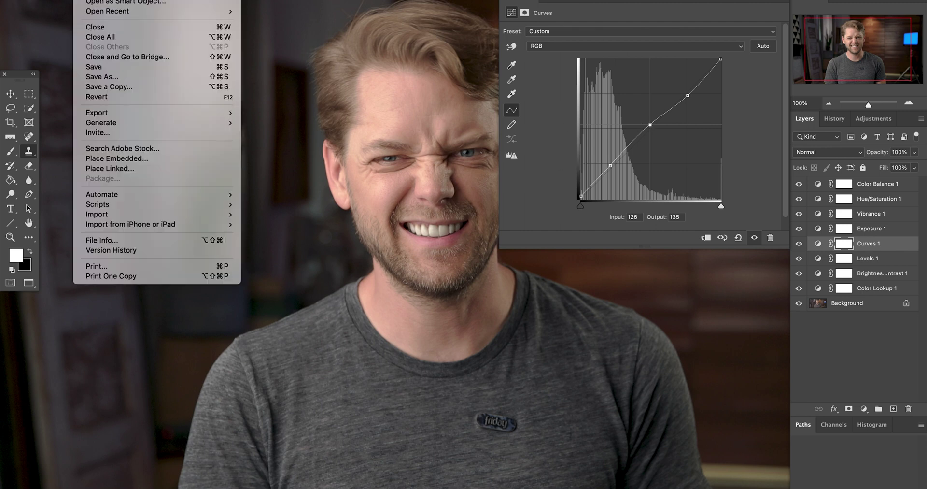
mouse_move(156, 115)
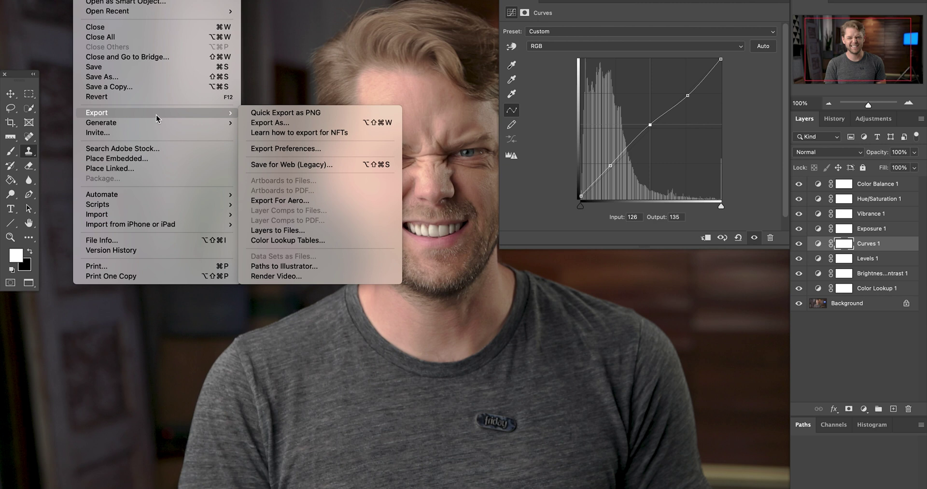
click(283, 237)
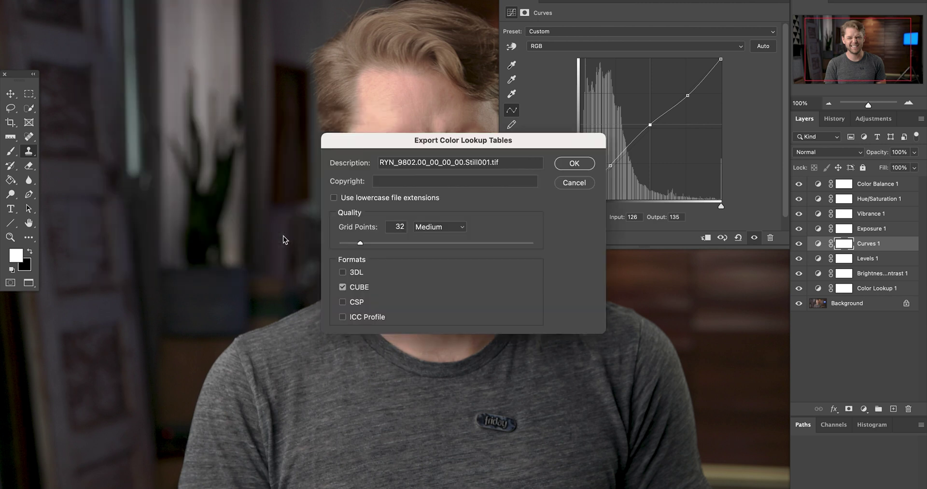